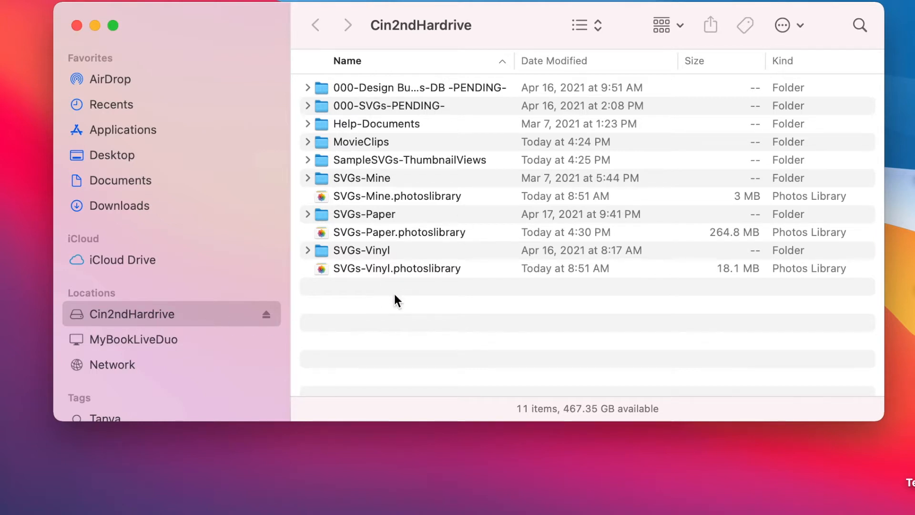
- Open the SampleSVGs-ThumbnailViews folder on Cin2ndHardrive and go into its SpecialHeartStudio-SHS subfolder
{"action": "left_click", "coordinate": [323, 162]}
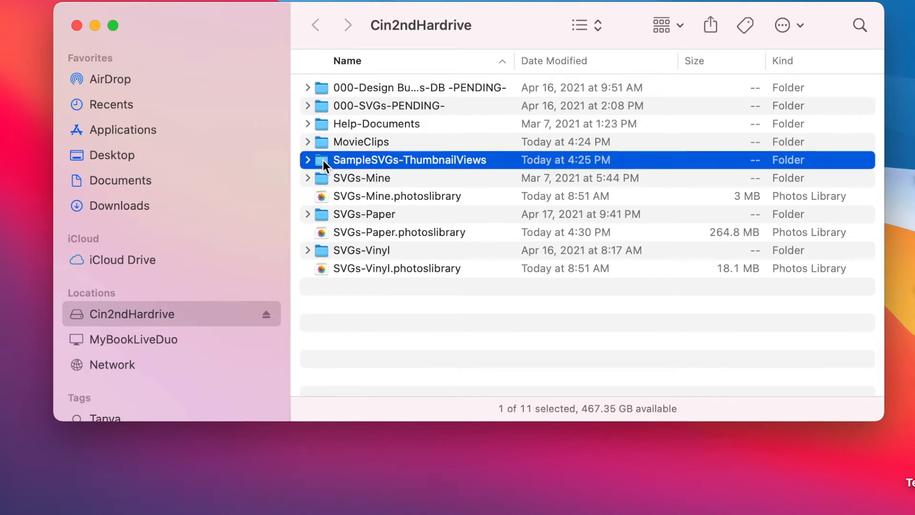
{"action": "double_click", "coordinate": [323, 161]}
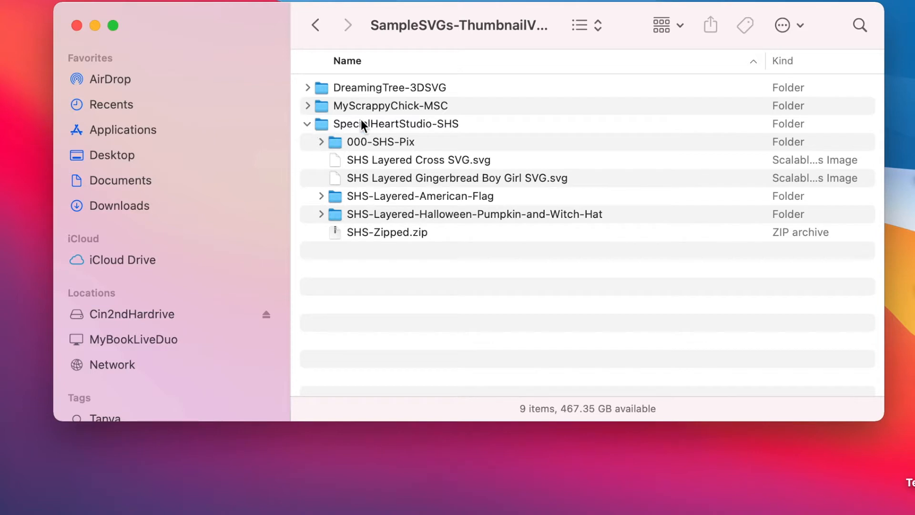
{"action": "double_click", "coordinate": [322, 125]}
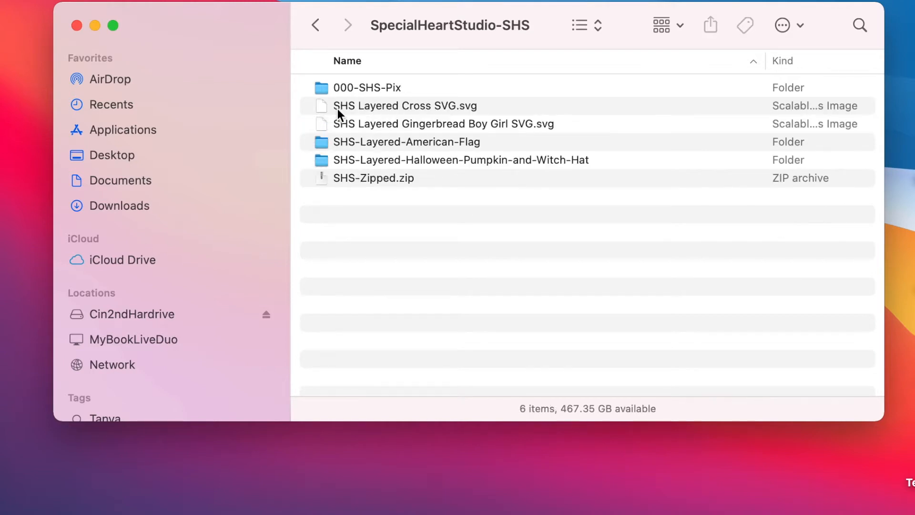
- Look inside the SHS-Layered-American-Flag folder and return to SpecialHeartStudio-SHS
{"action": "left_click", "coordinate": [323, 145]}
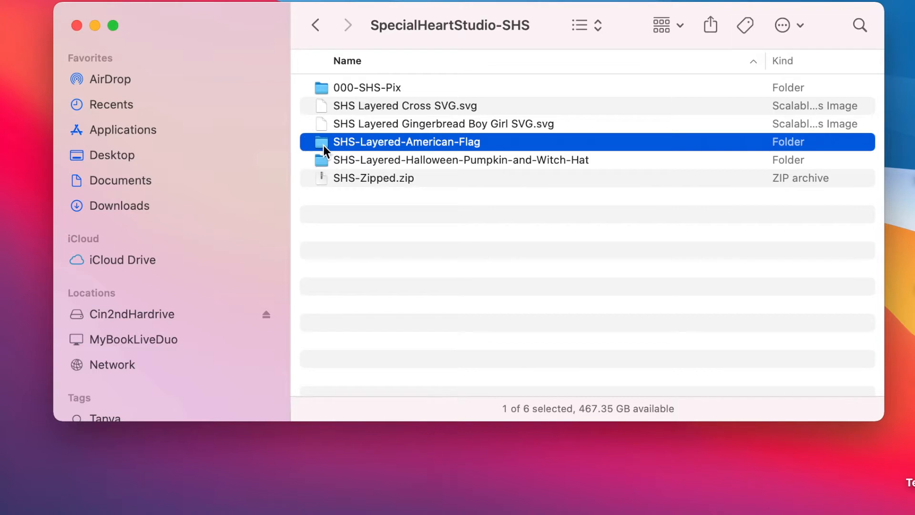
{"action": "double_click", "coordinate": [323, 145]}
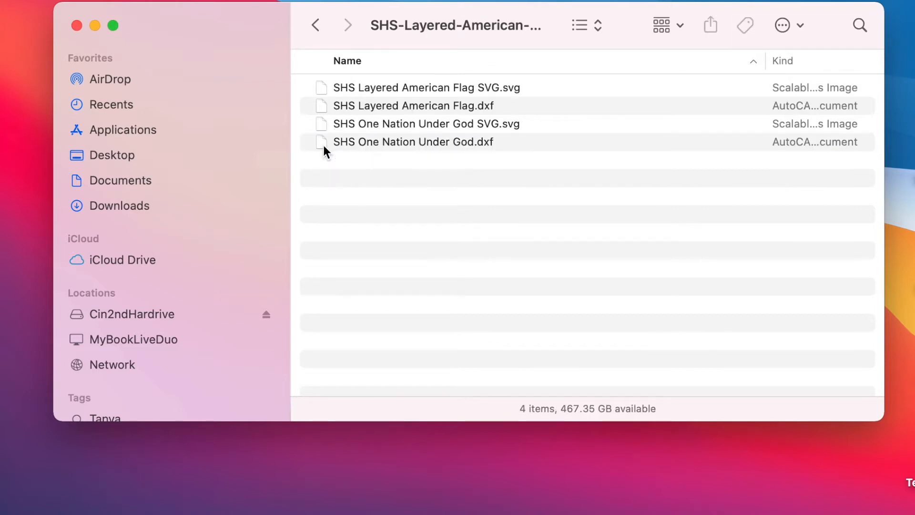
{"action": "left_click", "coordinate": [316, 28]}
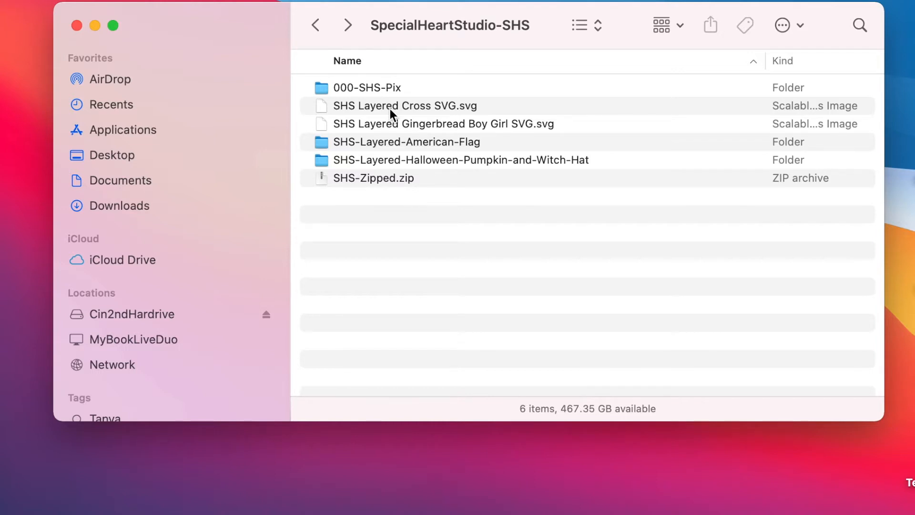
- Set the list view of the SpecialHeartStudio-SHS folder to the larger icon size in its view options
{"action": "left_click", "coordinate": [599, 29]}
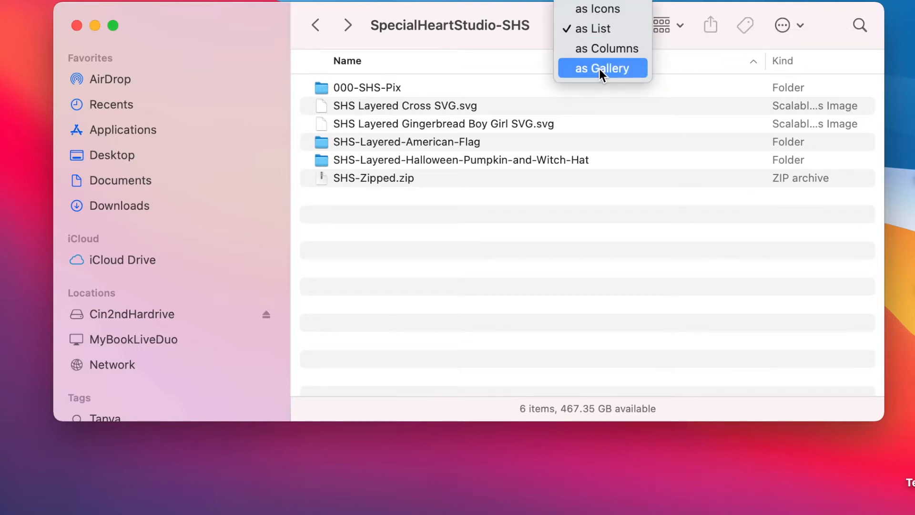
{"action": "left_click", "coordinate": [552, 220]}
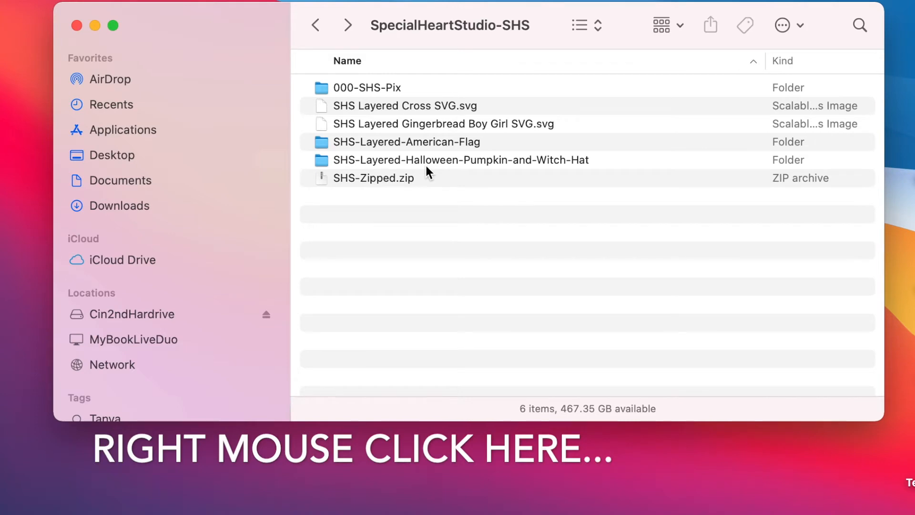
{"action": "right_click", "coordinate": [526, 194]}
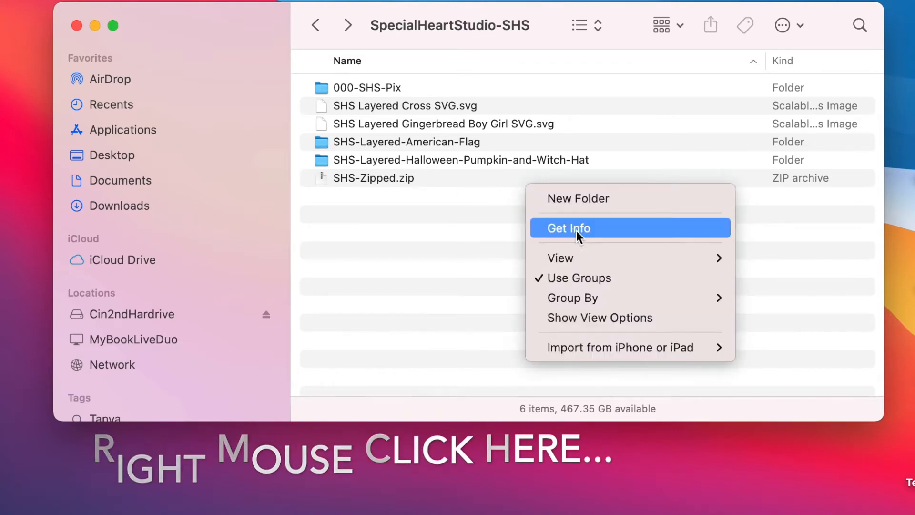
{"action": "left_click", "coordinate": [595, 322]}
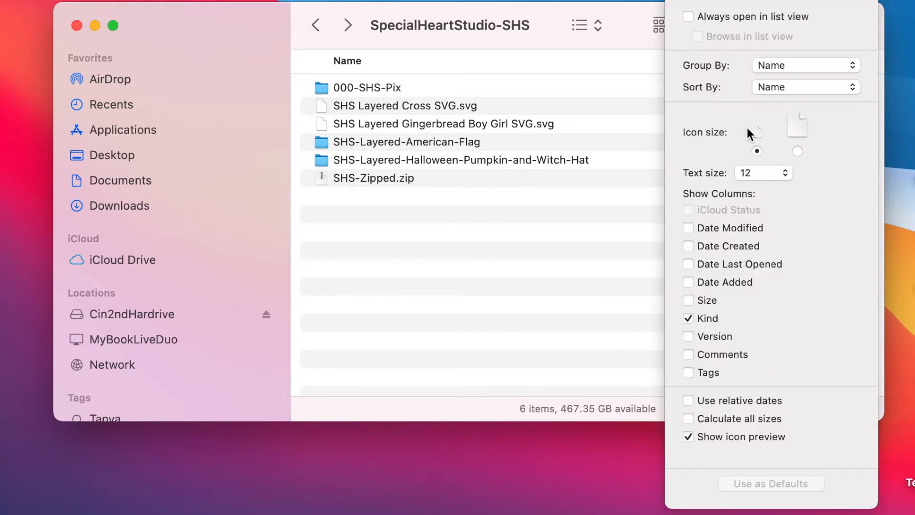
{"action": "left_click", "coordinate": [798, 150]}
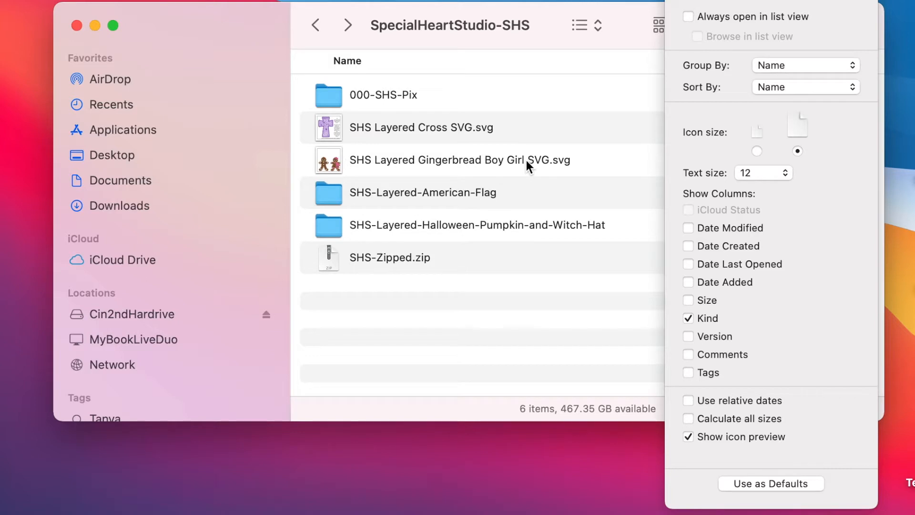
{"action": "left_click", "coordinate": [677, 2]}
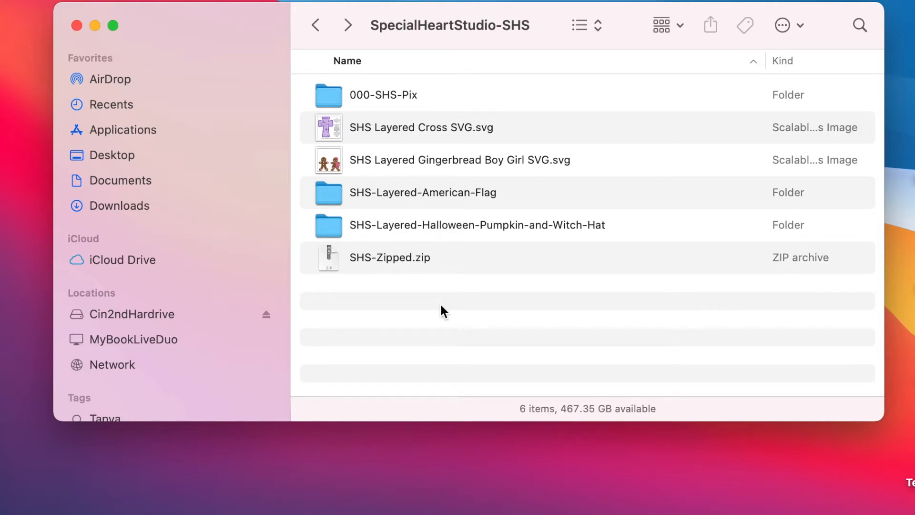
- Switch the folder to icon view and select the Layered Cross and Layered Gingerbread SVG files in turn, leaving nothing selected
{"action": "left_click", "coordinate": [598, 30]}
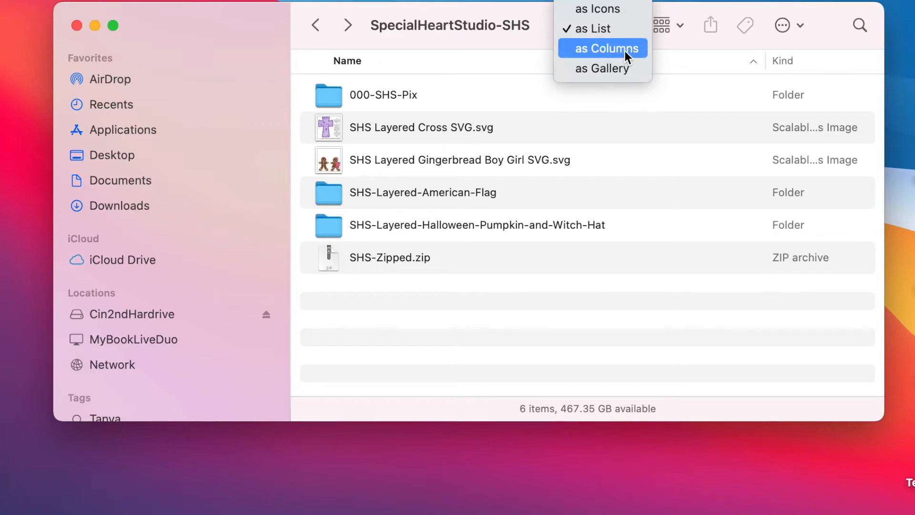
{"action": "left_click", "coordinate": [611, 12]}
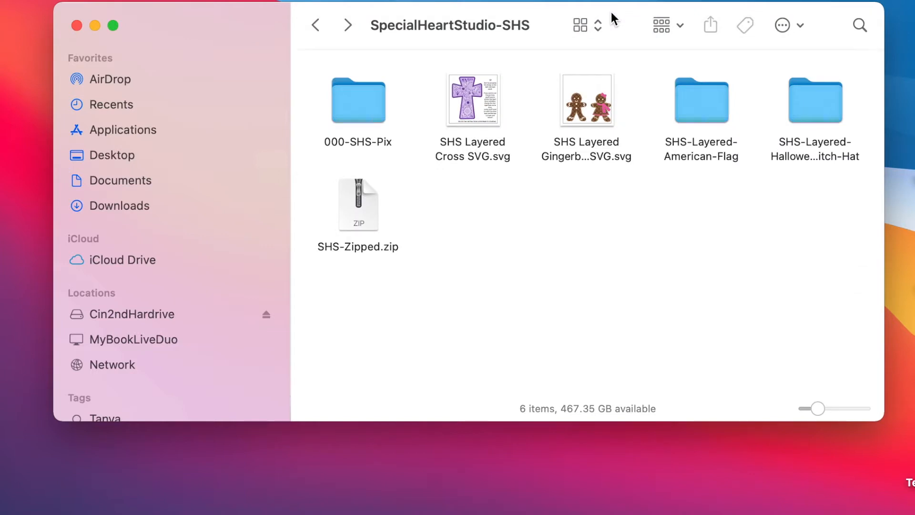
{"action": "left_click", "coordinate": [455, 161]}
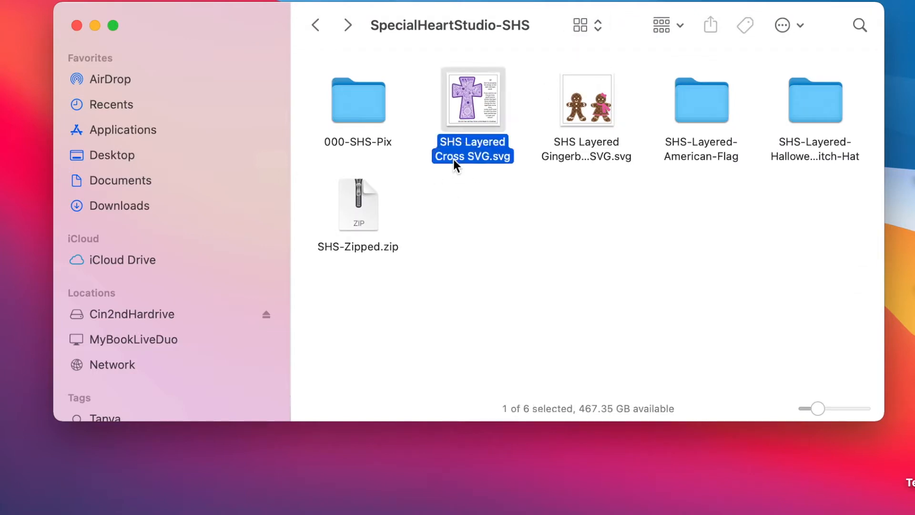
{"action": "left_click", "coordinate": [586, 153]}
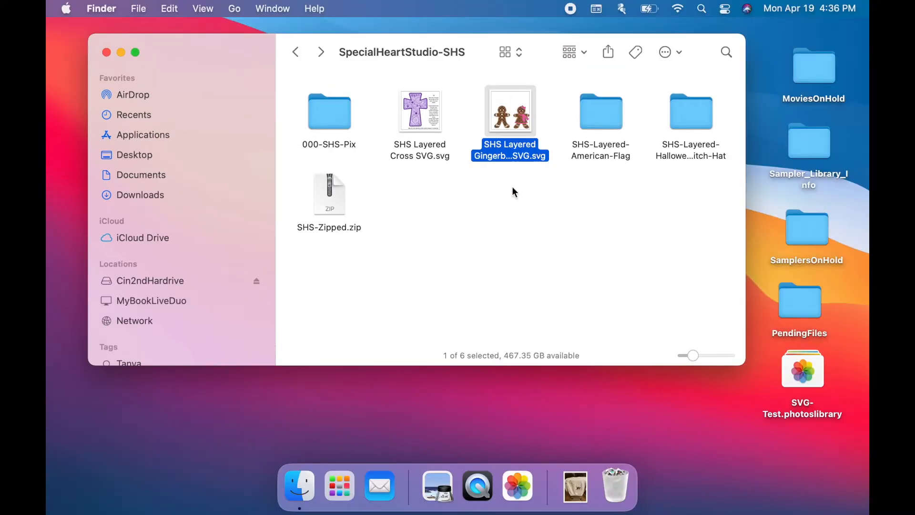
{"action": "left_click", "coordinate": [485, 217]}
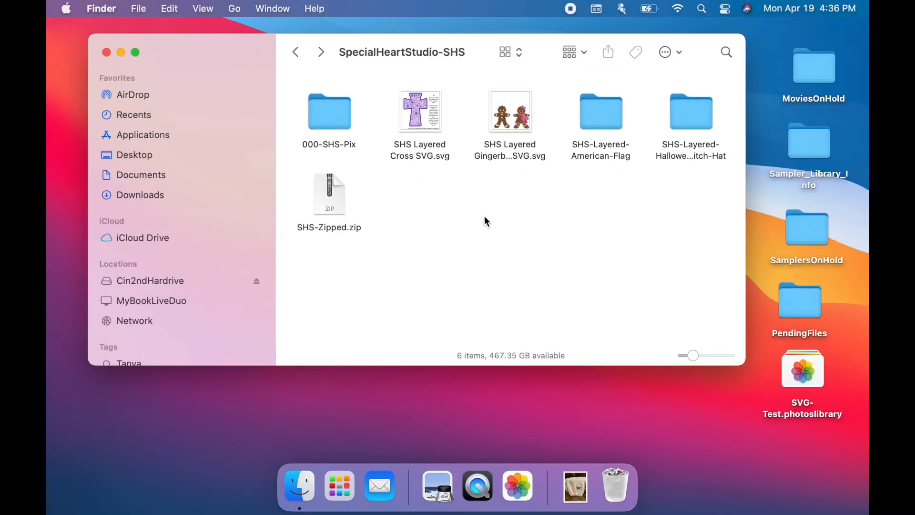
- Enlarge the folder's icons to 124×124 in the icon view options and close the options window
{"action": "right_click", "coordinate": [485, 220]}
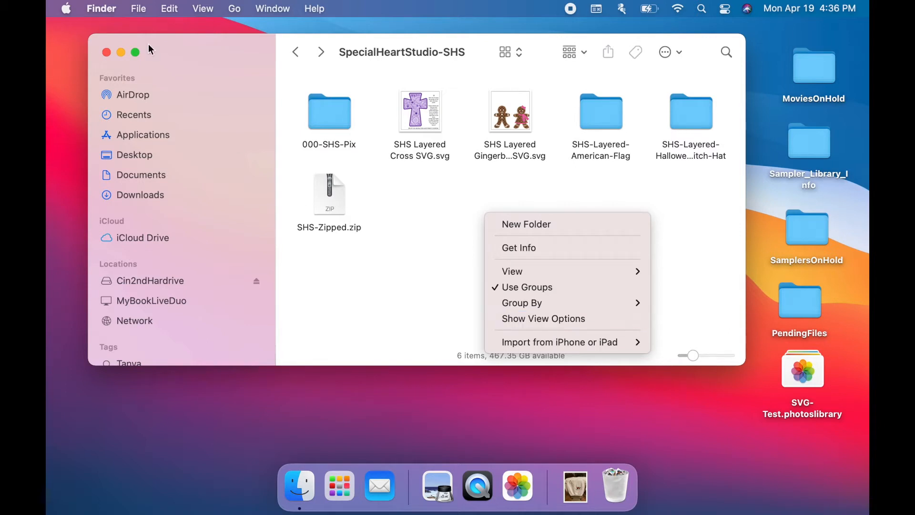
{"action": "left_click", "coordinate": [209, 12]}
{"action": "left_click", "coordinate": [210, 12]}
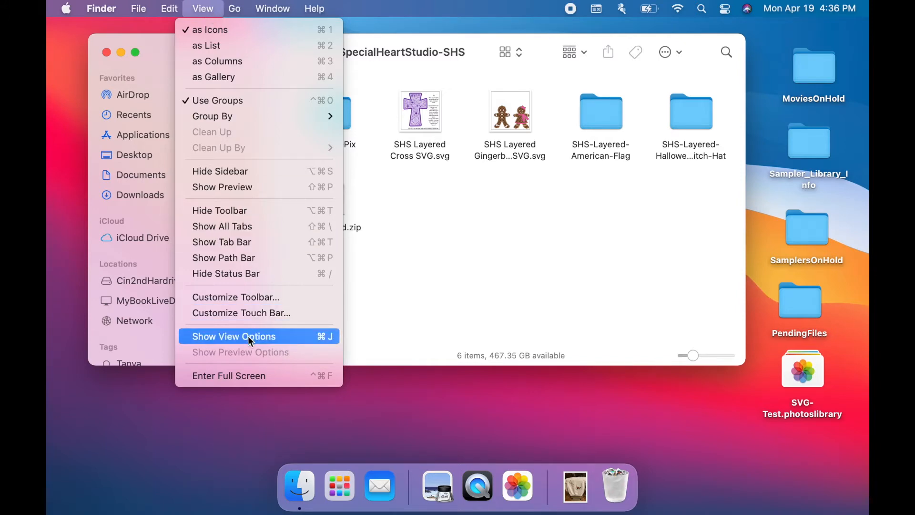
{"action": "left_click", "coordinate": [329, 338]}
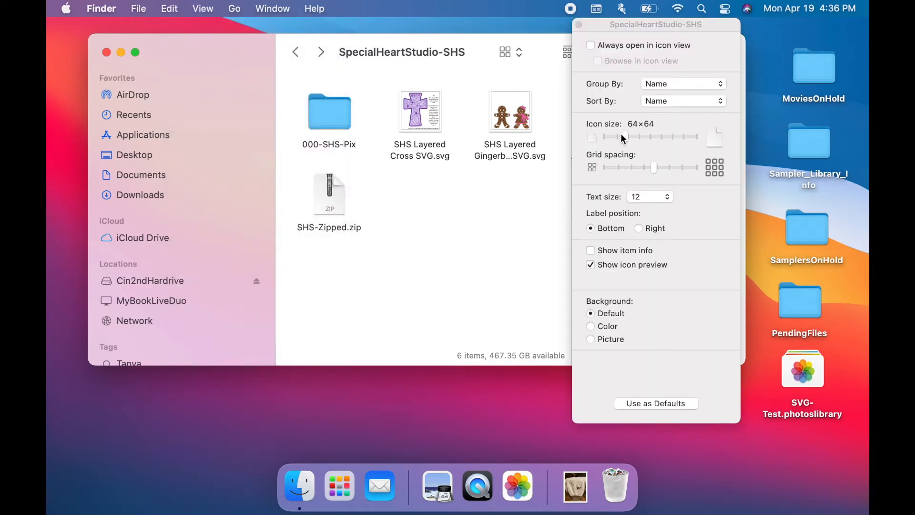
{"action": "left_click_drag", "start_coordinate": [626, 137], "coordinate": [663, 137]}
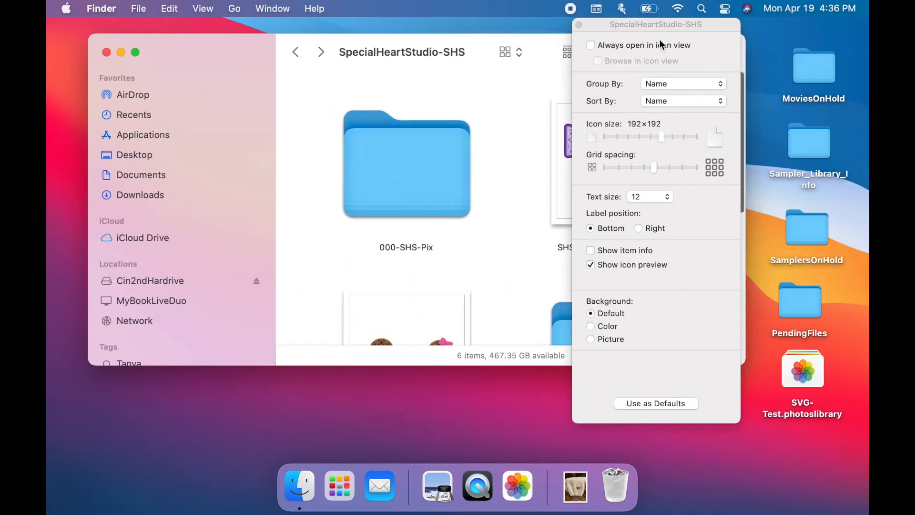
{"action": "left_click_drag", "start_coordinate": [658, 25], "coordinate": [756, 34]}
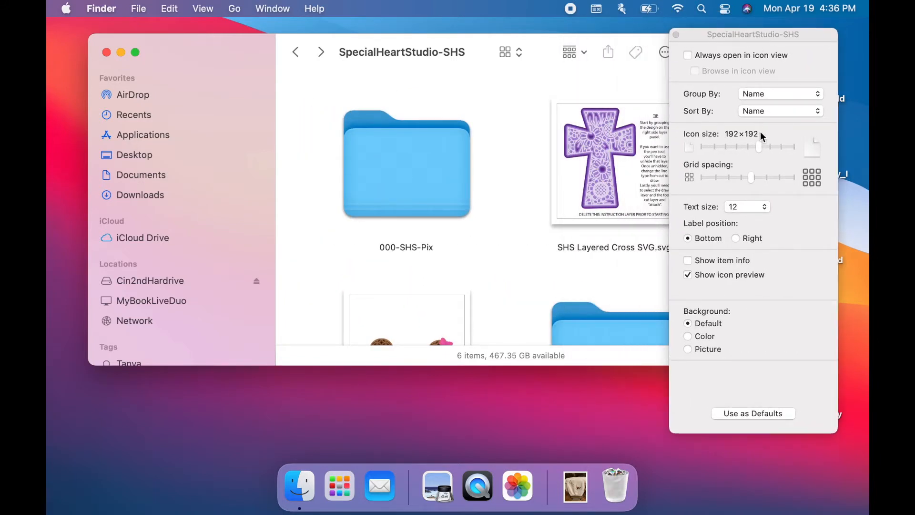
{"action": "mouse_move", "coordinate": [761, 147]}
{"action": "left_mouse_down"}
{"action": "mouse_move", "coordinate": [739, 146]}
{"action": "mouse_move", "coordinate": [749, 153]}
{"action": "left_mouse_up"}
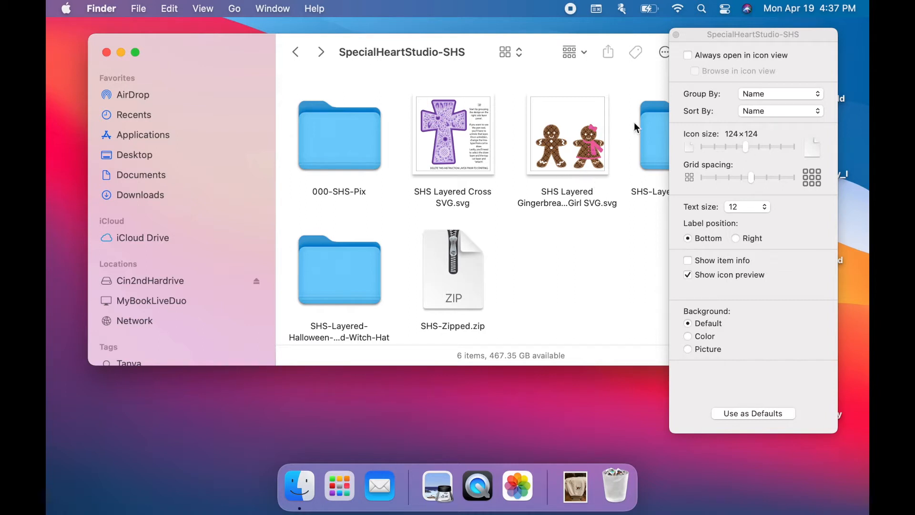
{"action": "left_click", "coordinate": [675, 35]}
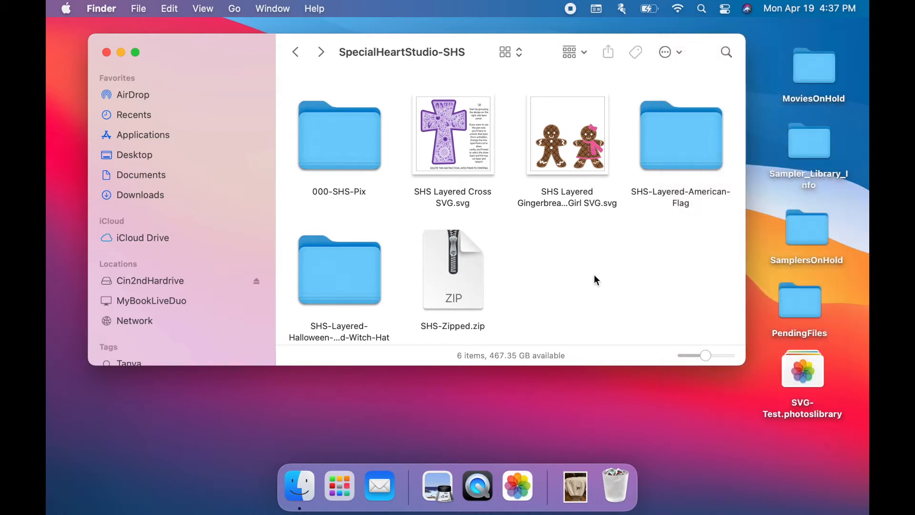
- Switch the folder to gallery view and preview the SHS Layered Cross and Layered Gingerbread Boy Girl SVG files
{"action": "left_click", "coordinate": [517, 55]}
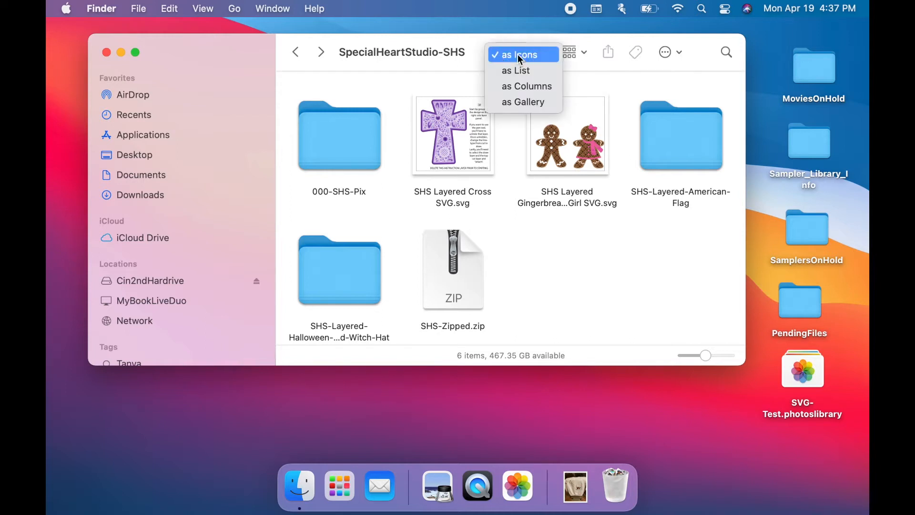
{"action": "left_click", "coordinate": [522, 103]}
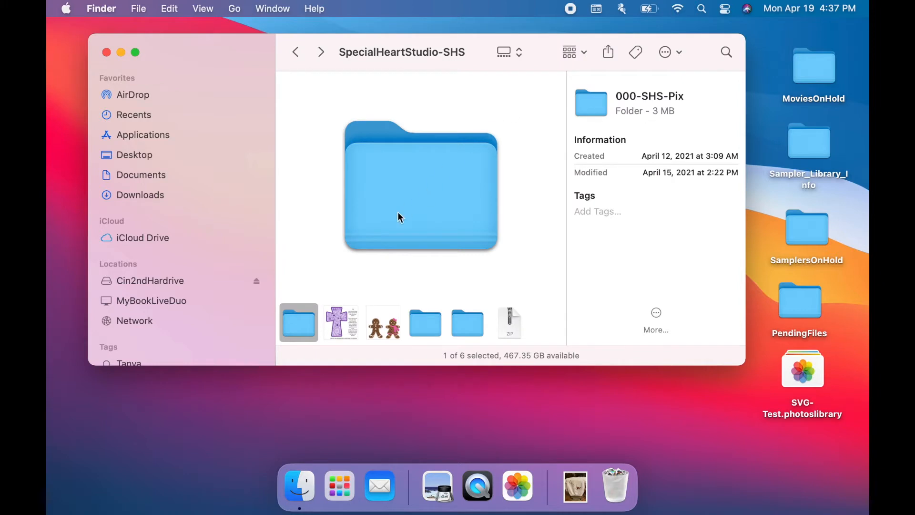
{"action": "left_click", "coordinate": [346, 332]}
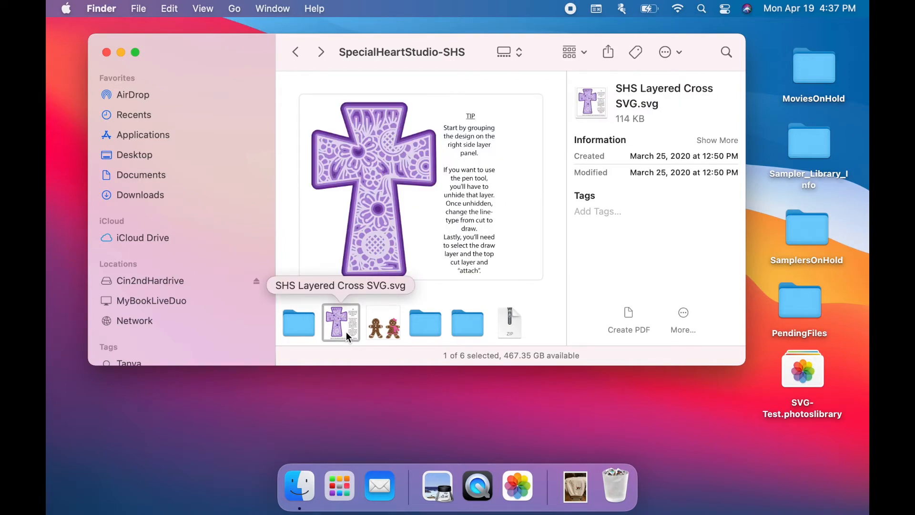
{"action": "left_click", "coordinate": [395, 329]}
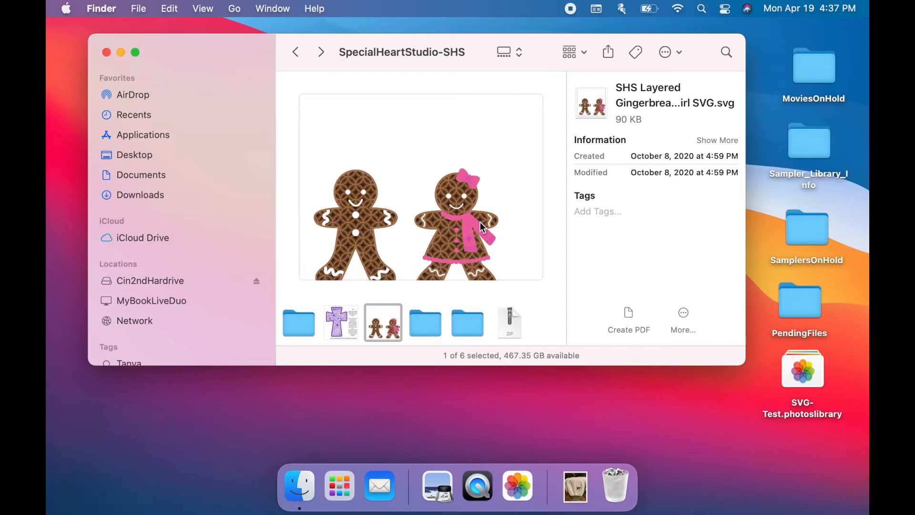
{"action": "scroll", "coordinate": [473, 224], "scroll_direction": "down", "scroll_amount": 2}
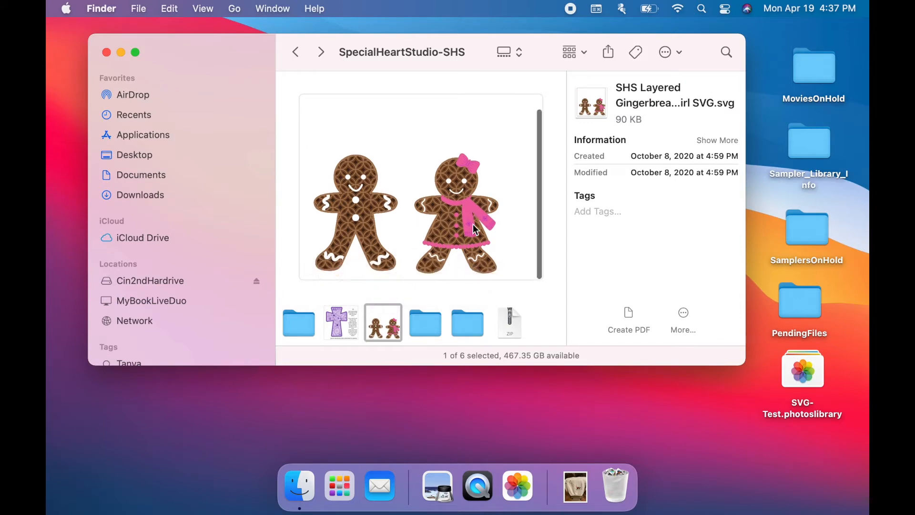
{"action": "left_click", "coordinate": [351, 332]}
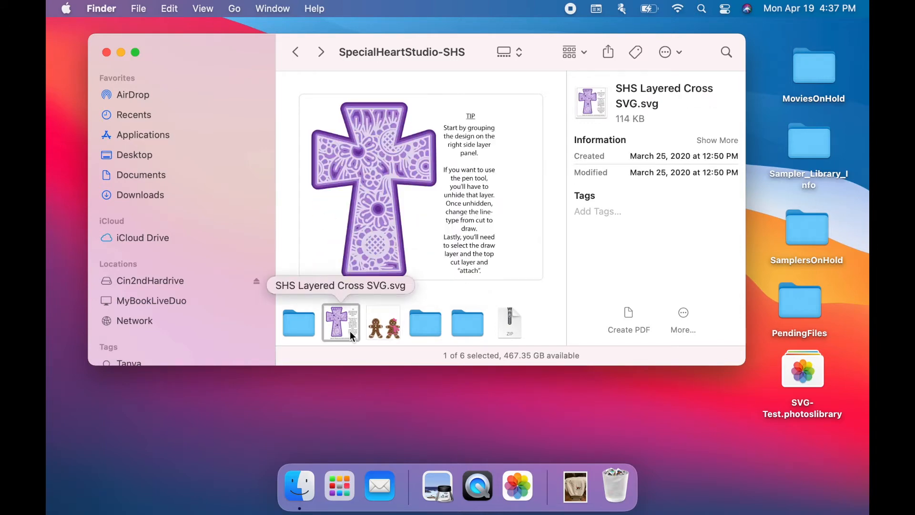
{"action": "left_click", "coordinate": [383, 329]}
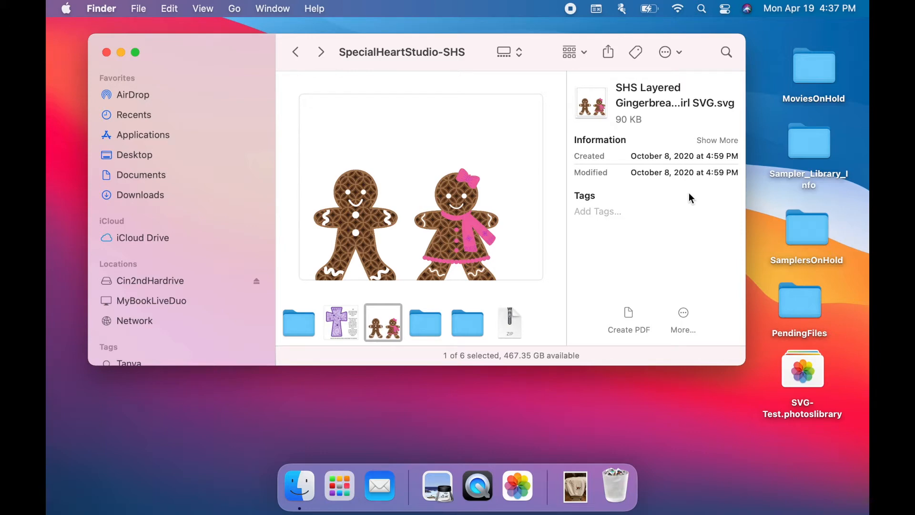
{"action": "left_click", "coordinate": [340, 325]}
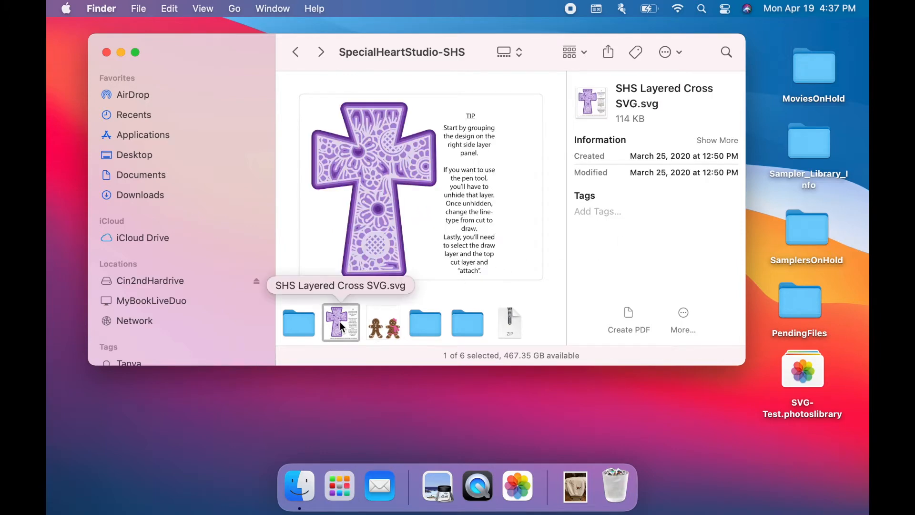
- Go back to Cin2ndHardrive and open the SampleSVGs-ThumbnailViews folder
{"action": "left_click", "coordinate": [296, 57]}
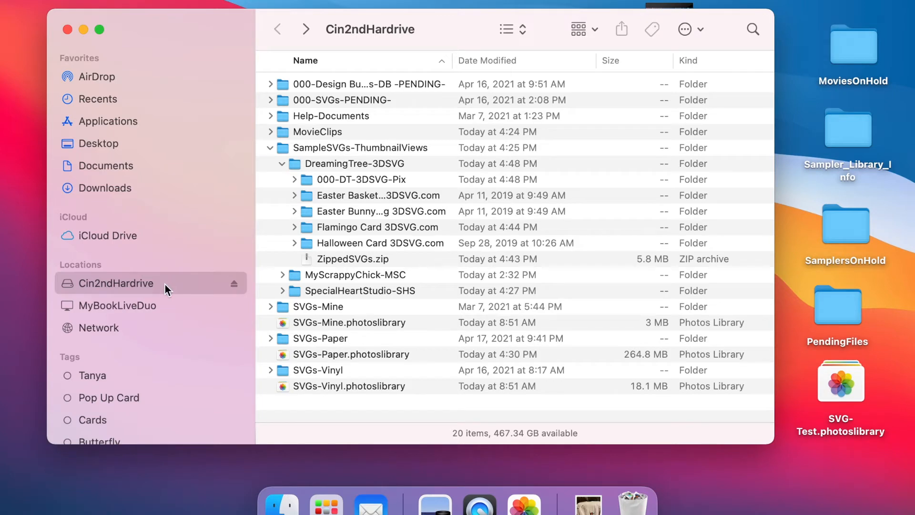
{"action": "left_click", "coordinate": [284, 150]}
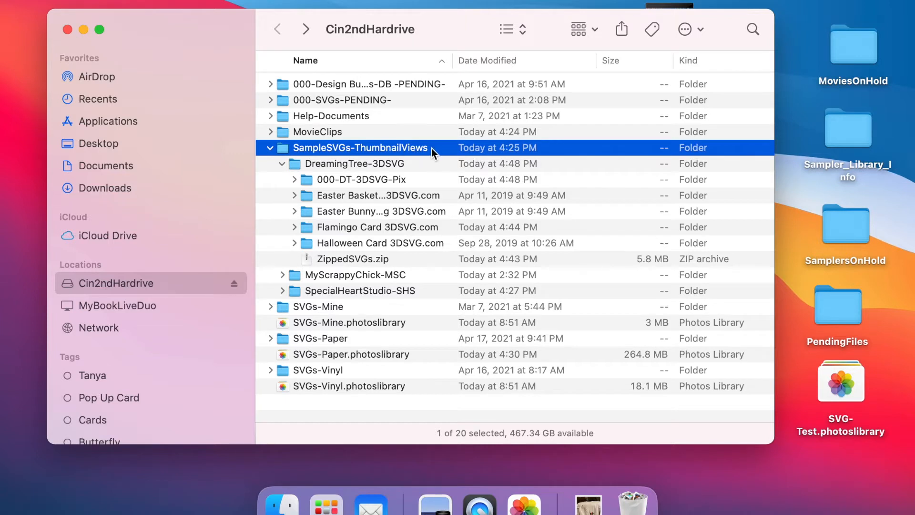
{"action": "double_click", "coordinate": [283, 151]}
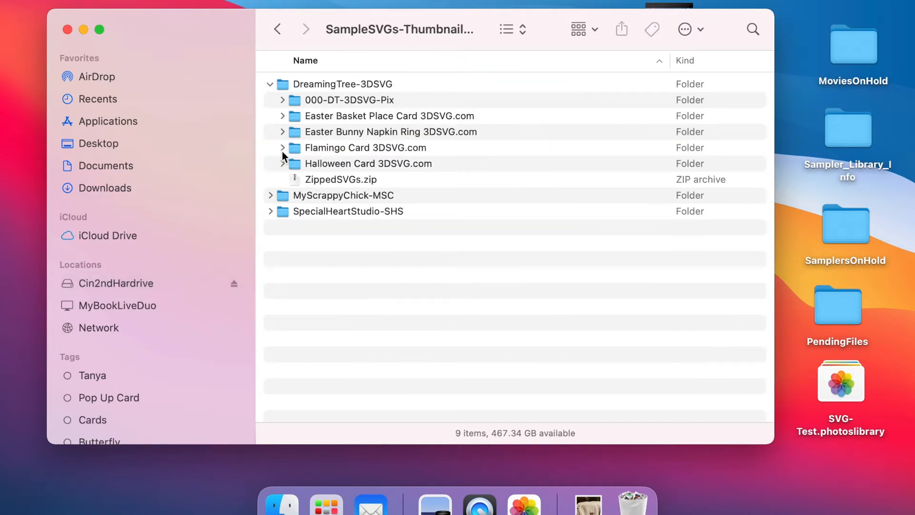
- Expand and collapse the SpecialHeartStudio-SHS folder, and expand the Halloween Card 3DSVG.com folder to inspect its SVG subfolder
{"action": "left_click", "coordinate": [269, 212]}
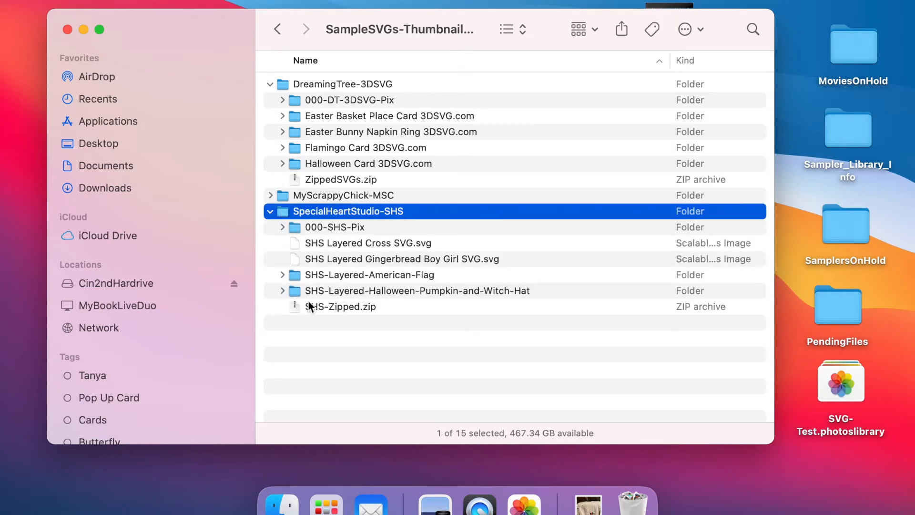
{"action": "left_click", "coordinate": [272, 213]}
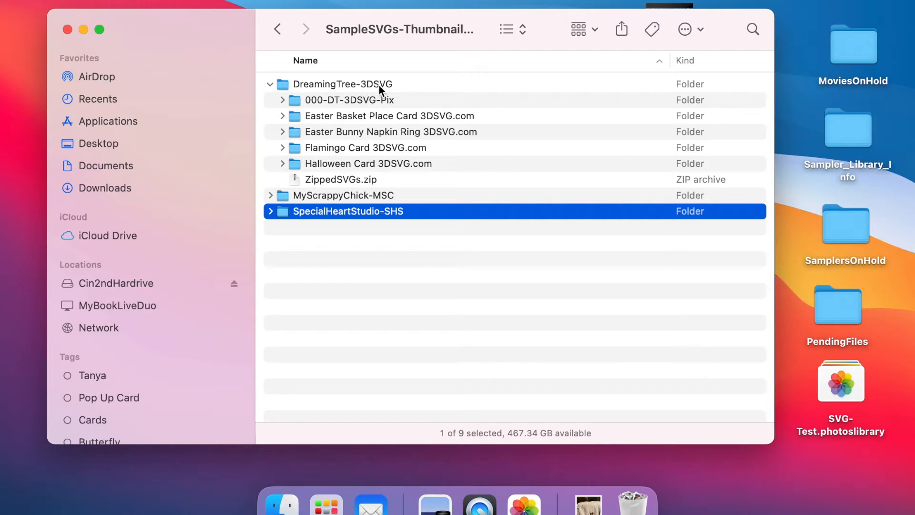
{"action": "left_click", "coordinate": [282, 163]}
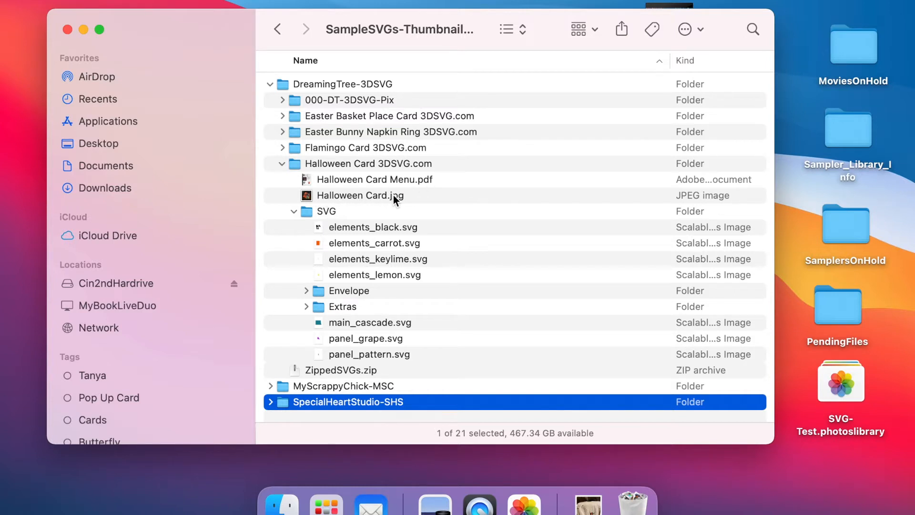
{"action": "left_click", "coordinate": [307, 214]}
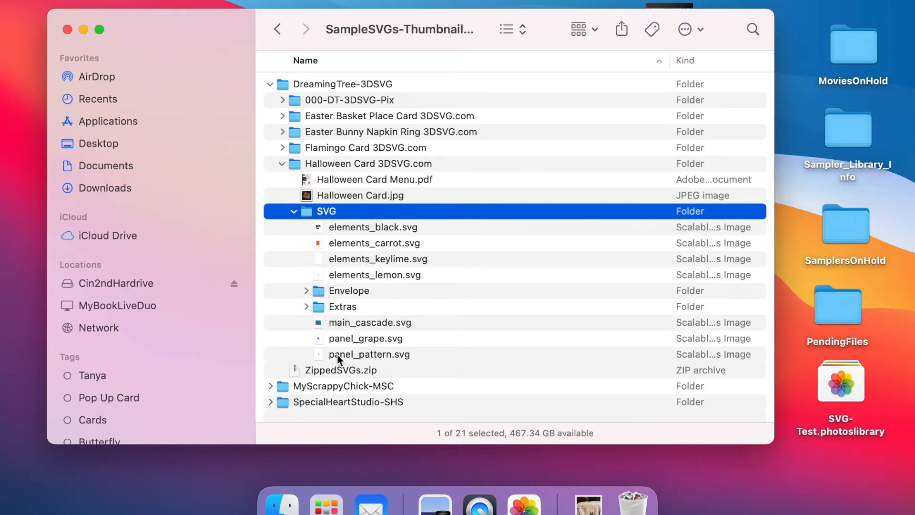
- Open the Halloween Card 3DSVG.com folder in the window and switch it to icon view
{"action": "left_click", "coordinate": [295, 162]}
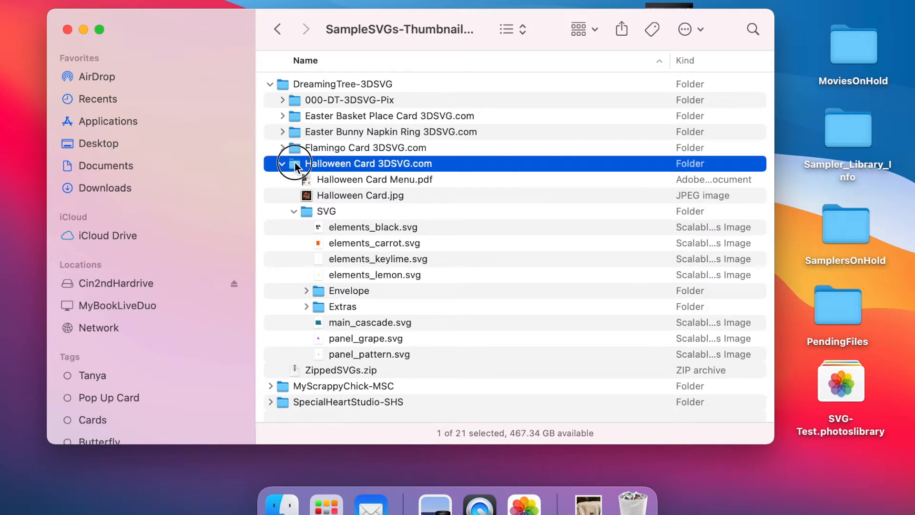
{"action": "double_click", "coordinate": [295, 162]}
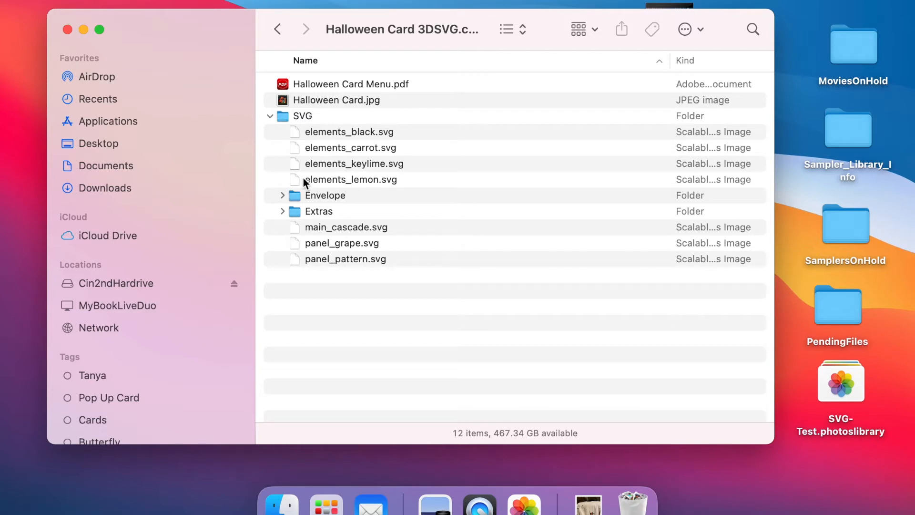
{"action": "left_click", "coordinate": [521, 36]}
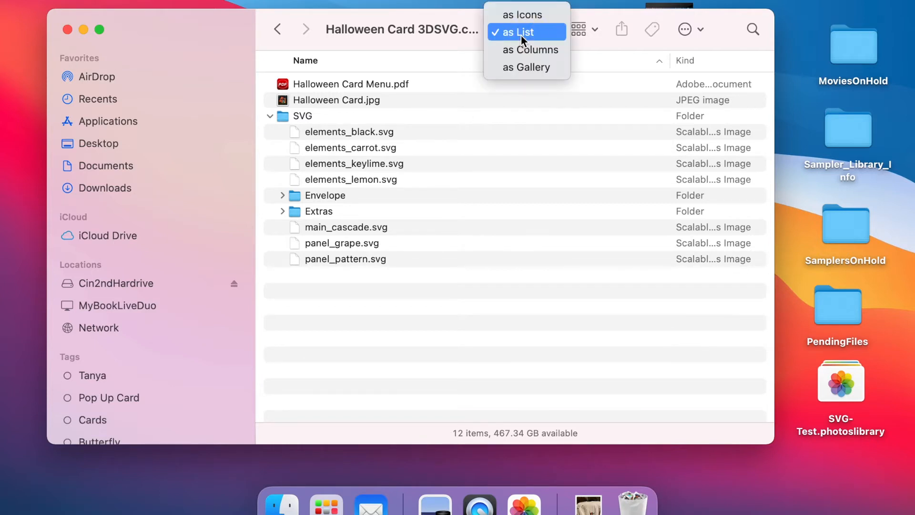
{"action": "left_click", "coordinate": [527, 21]}
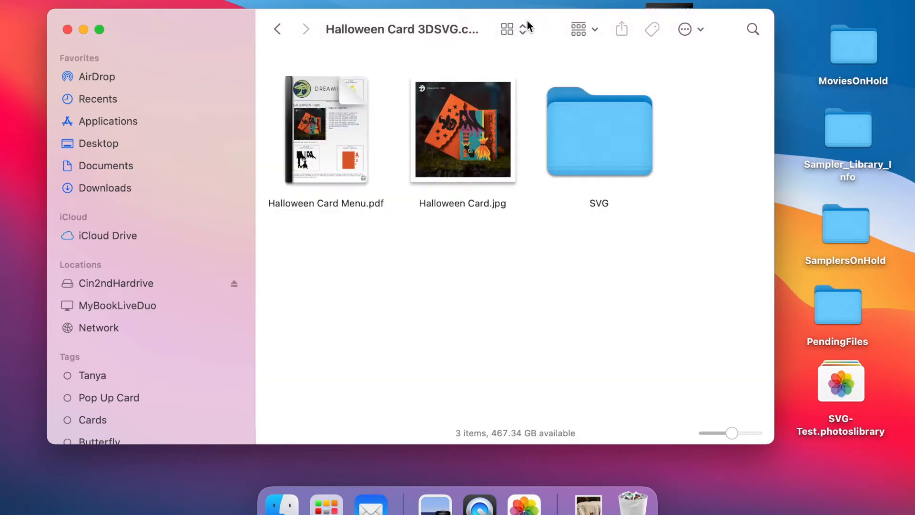
- Open the SVG subfolder and enlarge the window to look over all its file thumbnails
{"action": "left_click", "coordinate": [608, 170]}
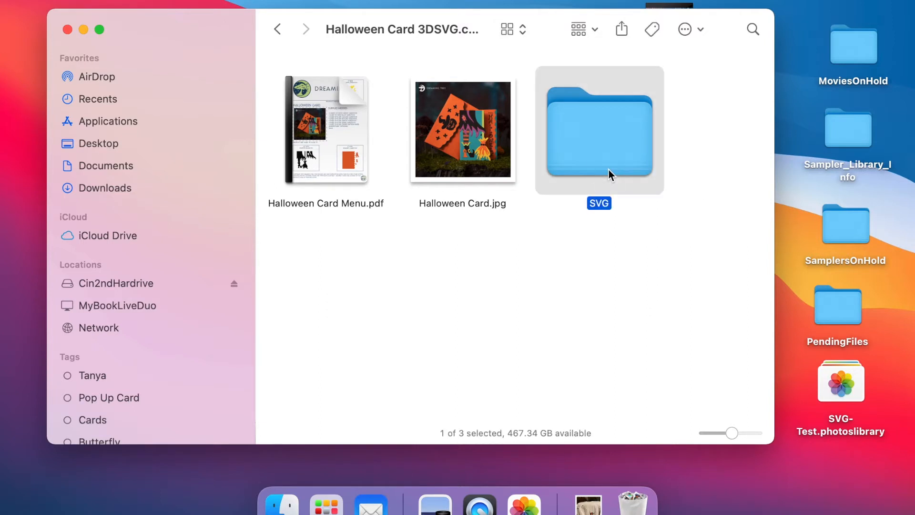
{"action": "double_click", "coordinate": [608, 170]}
{"action": "left_click_drag", "start_coordinate": [773, 443], "coordinate": [848, 464]}
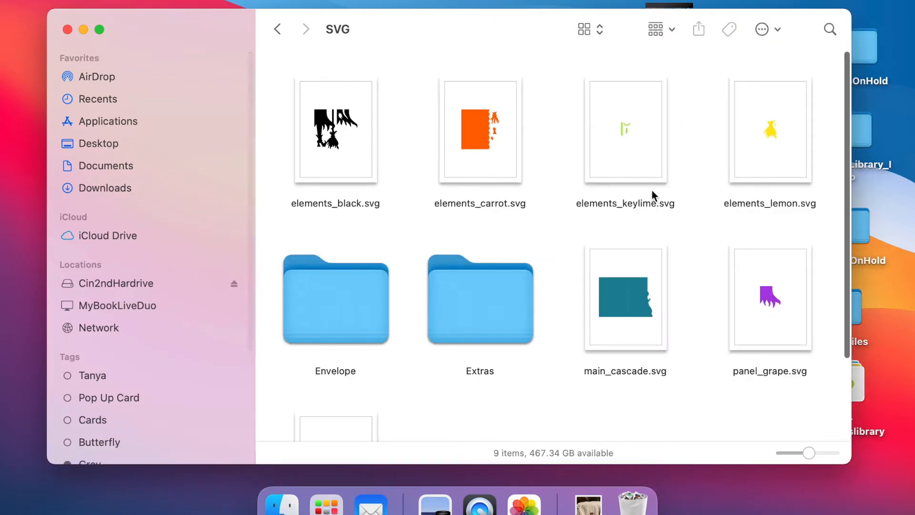
{"action": "scroll", "coordinate": [646, 158], "scroll_direction": "down", "scroll_amount": 3}
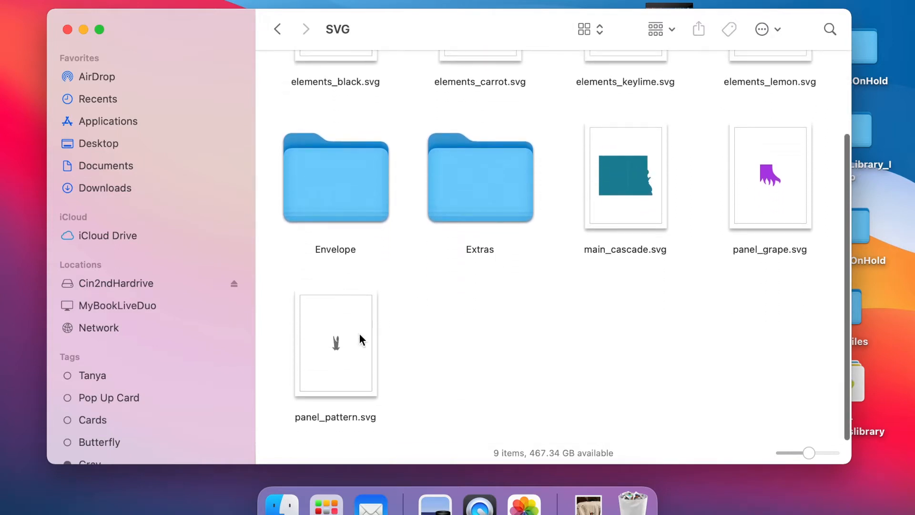
{"action": "scroll", "coordinate": [696, 73], "scroll_direction": "up", "scroll_amount": 3}
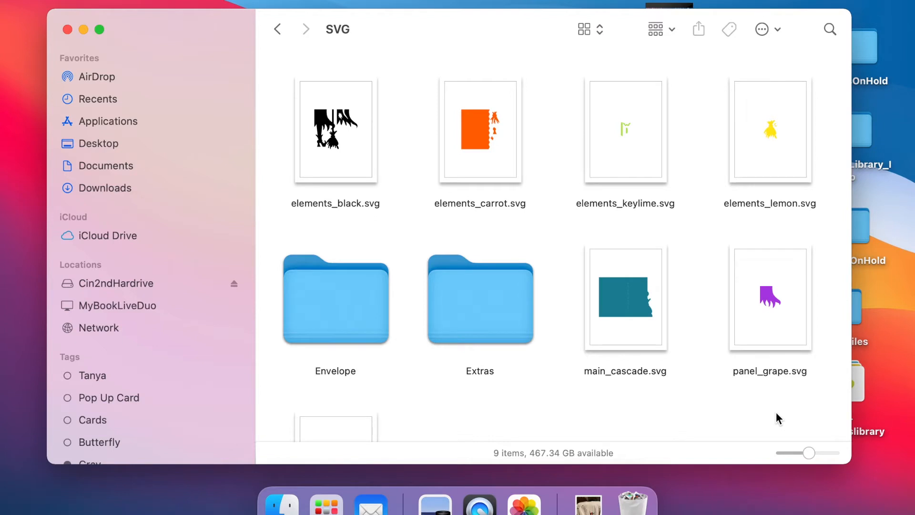
- Select the black, carrot, keylime and lemon elements, panel_grape, main_cascade and panel_pattern SVG files in turn to inspect their thumbnails
{"action": "left_click", "coordinate": [362, 164]}
{"action": "left_click", "coordinate": [485, 165]}
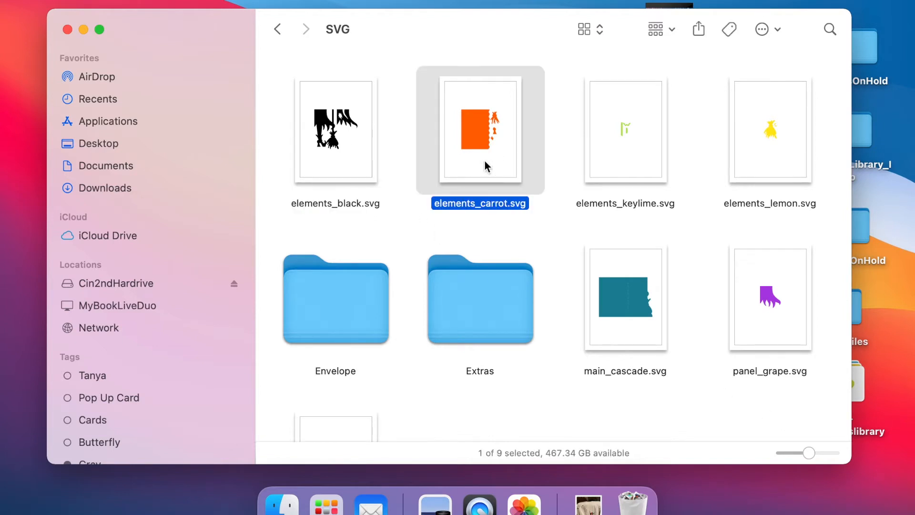
{"action": "left_click", "coordinate": [620, 149]}
{"action": "left_click", "coordinate": [748, 144]}
{"action": "left_click", "coordinate": [760, 276]}
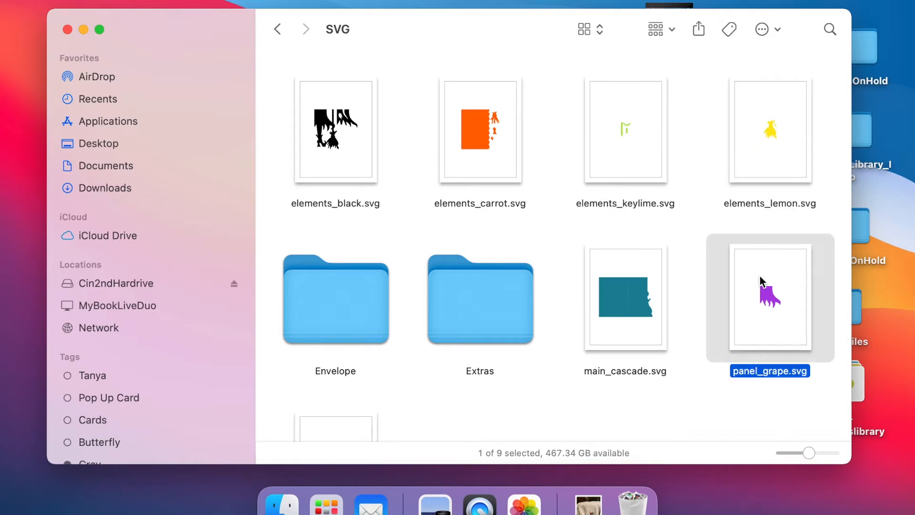
{"action": "left_click", "coordinate": [650, 281]}
{"action": "scroll", "coordinate": [650, 282], "scroll_direction": "down", "scroll_amount": 5}
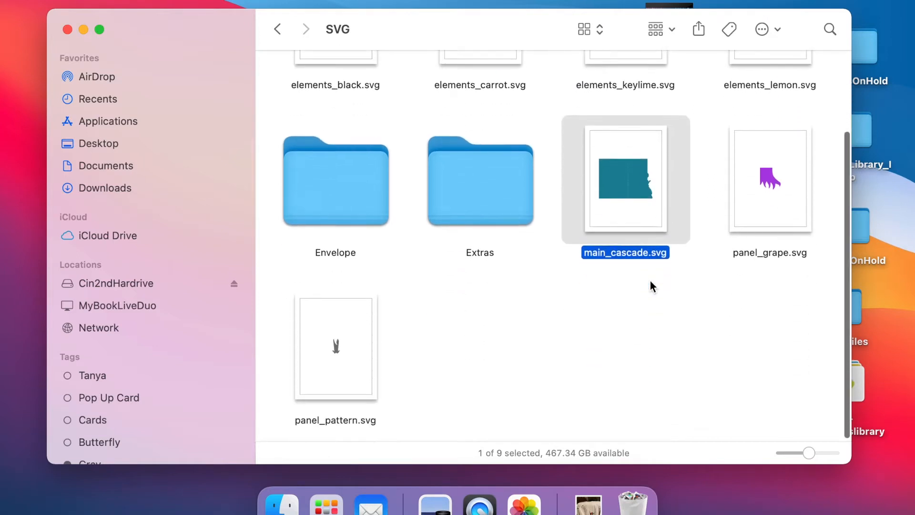
{"action": "left_click", "coordinate": [371, 324]}
{"action": "scroll", "coordinate": [598, 355], "scroll_direction": "up", "scroll_amount": 5}
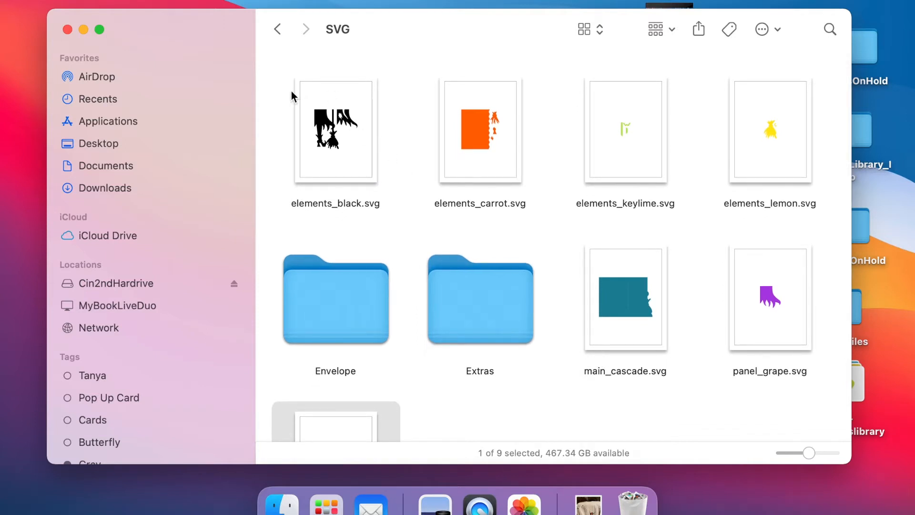
- Go back to the Halloween Card 3DSVG.com folder and view Halloween Card.jpg at full size, closing the image when done
{"action": "left_click", "coordinate": [278, 33]}
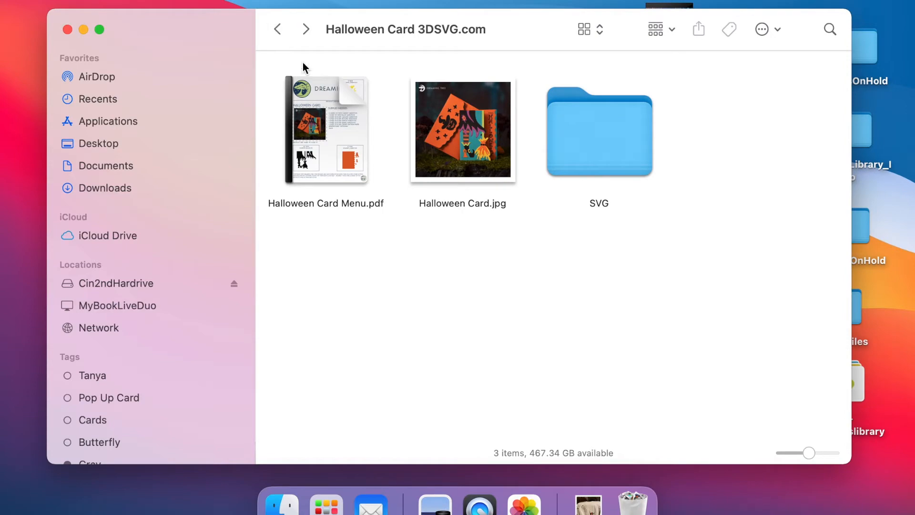
{"action": "left_click", "coordinate": [467, 150]}
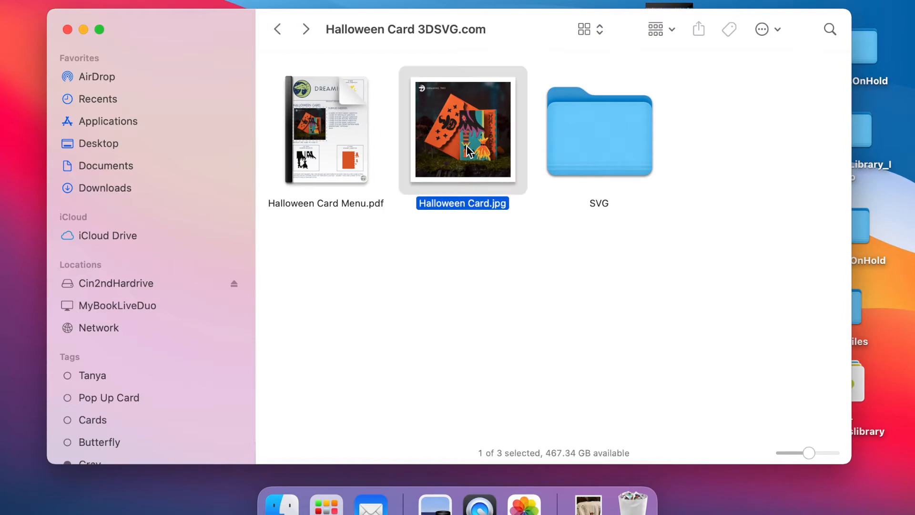
{"action": "double_click", "coordinate": [466, 150]}
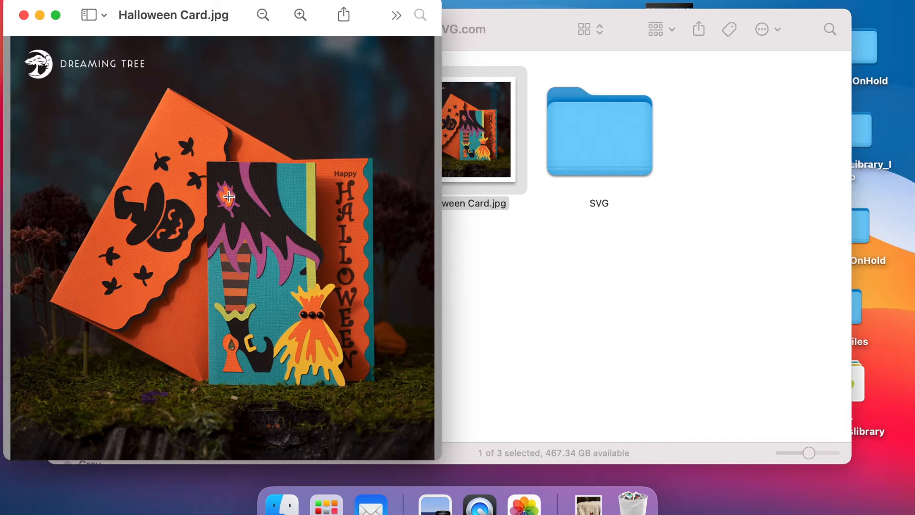
{"action": "left_click", "coordinate": [23, 15]}
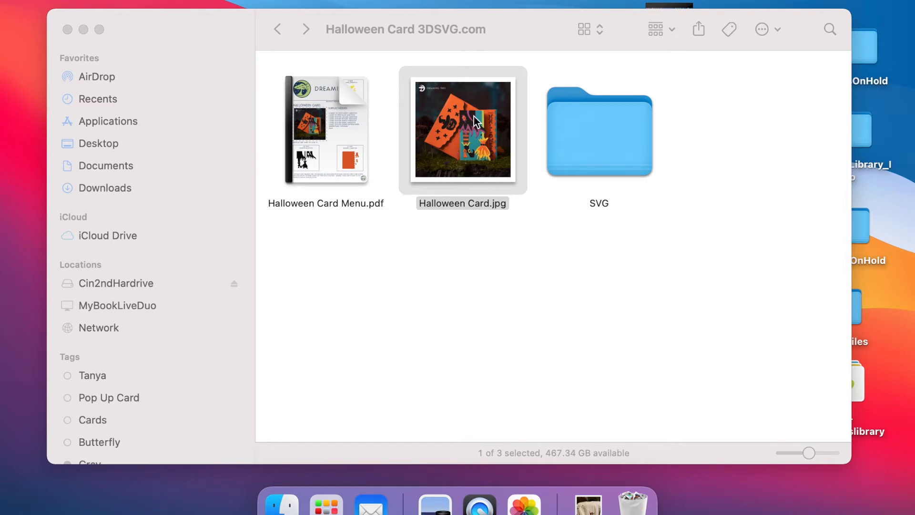
- Reopen the SVG subfolder to compare its colored pieces with the finished card, and go back
{"action": "double_click", "coordinate": [642, 131]}
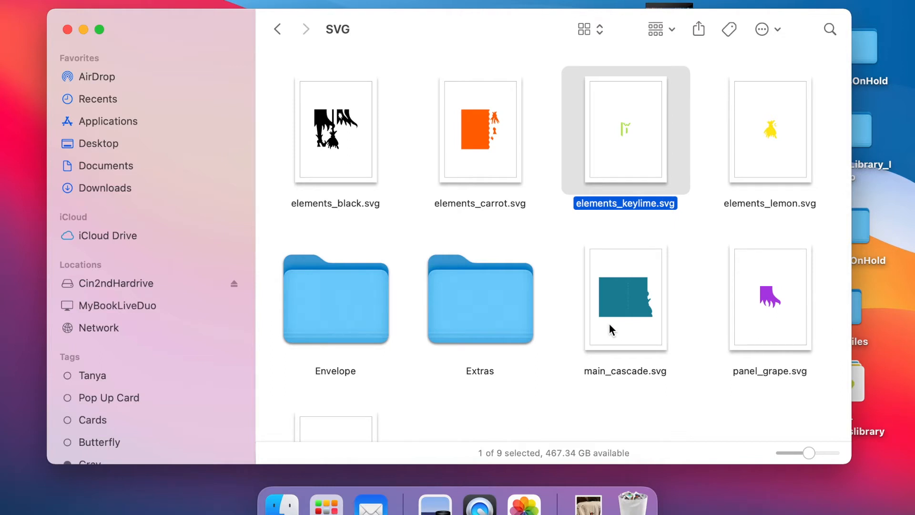
{"action": "left_click", "coordinate": [276, 29]}
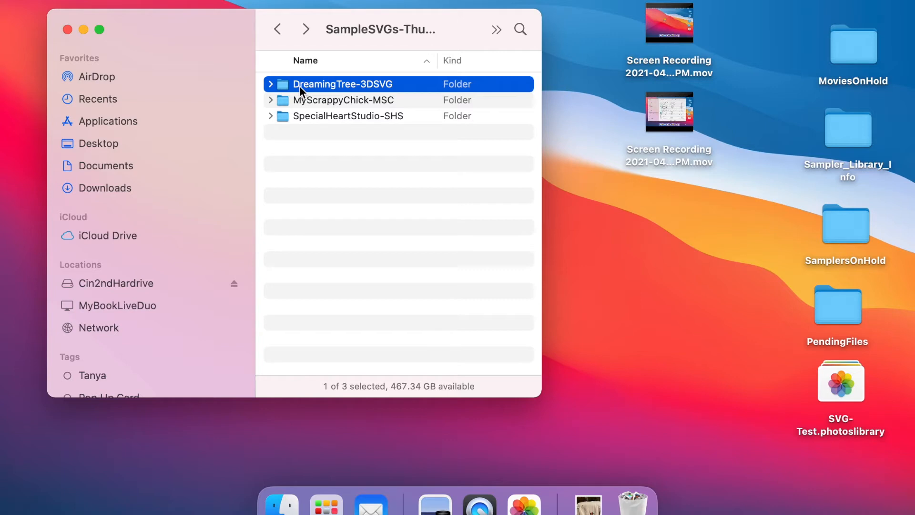
- Expand the DreamingTree-3DSVG, MyScrappyChick-MSC and SpecialHeartStudio-SHS folders in the SampleSVGs list
{"action": "left_click", "coordinate": [282, 104]}
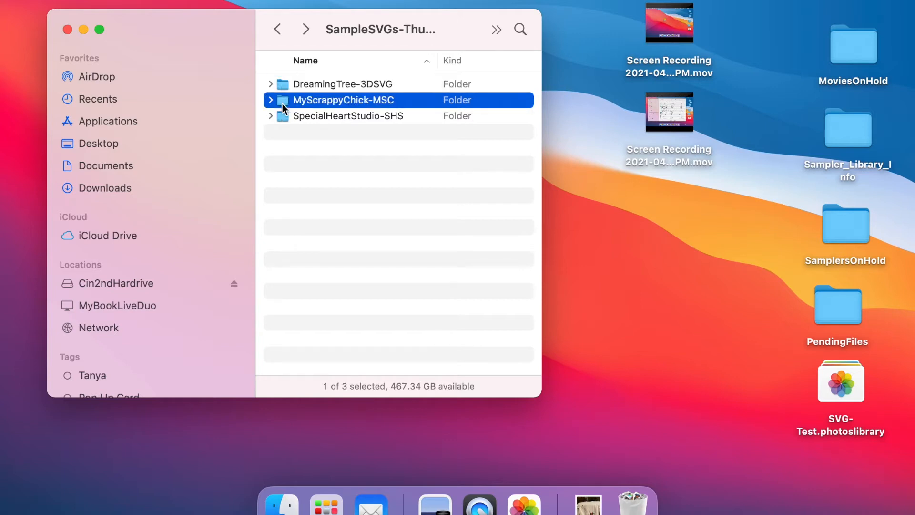
{"action": "left_click", "coordinate": [284, 116]}
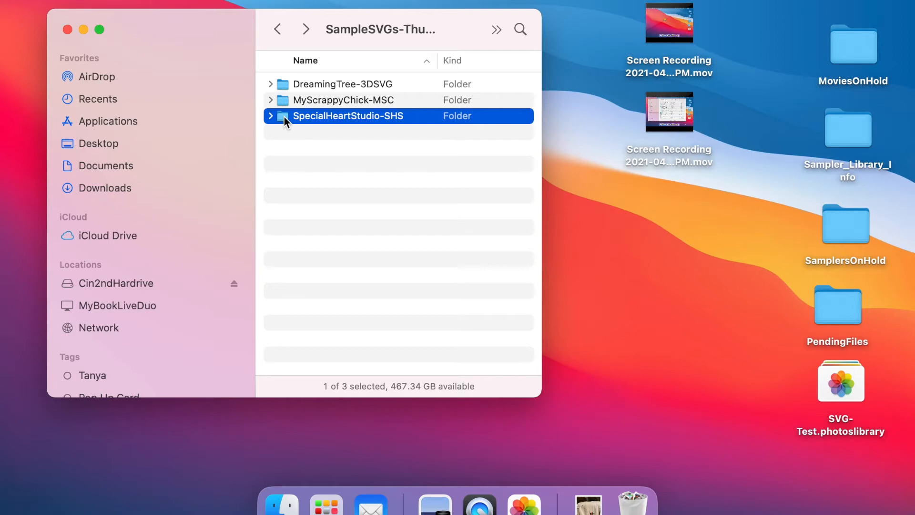
{"action": "left_click", "coordinate": [287, 83]}
{"action": "left_click", "coordinate": [271, 84]}
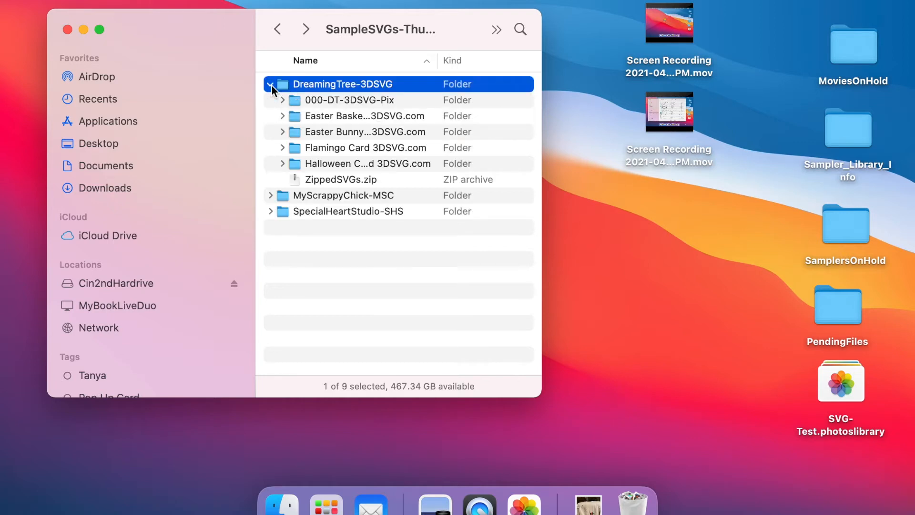
{"action": "left_click", "coordinate": [270, 195]}
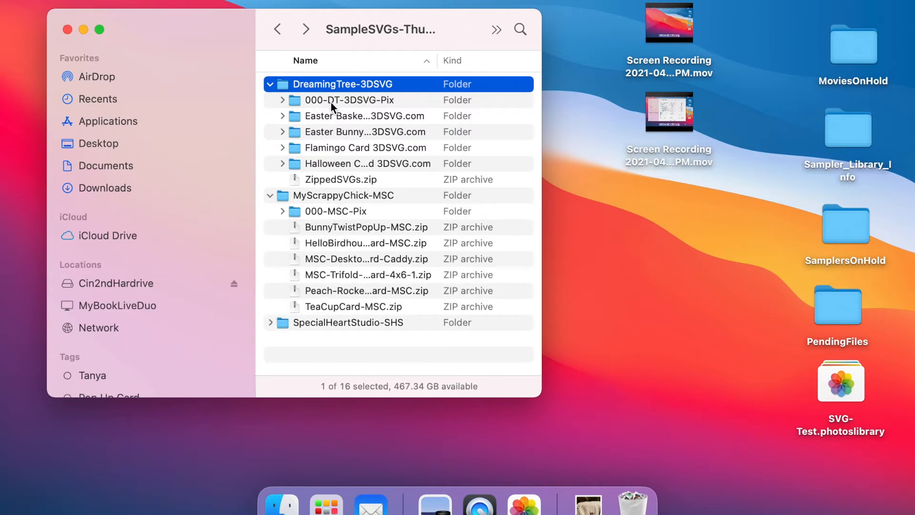
{"action": "left_click", "coordinate": [271, 322]}
- Open the 000-DT-3DSVG-Pix folder inside DreamingTree-3DSVG and widen the window to show its card pictures
{"action": "left_click", "coordinate": [284, 104]}
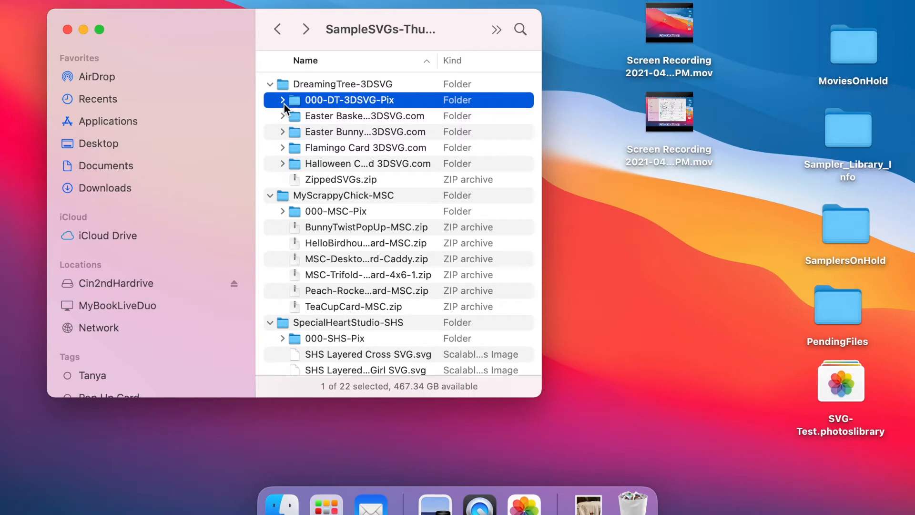
{"action": "left_click", "coordinate": [283, 100]}
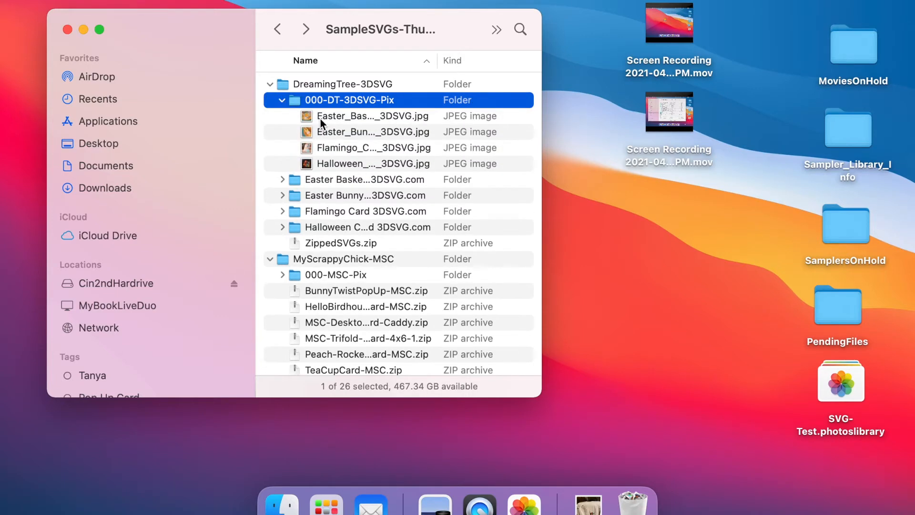
{"action": "double_click", "coordinate": [296, 101]}
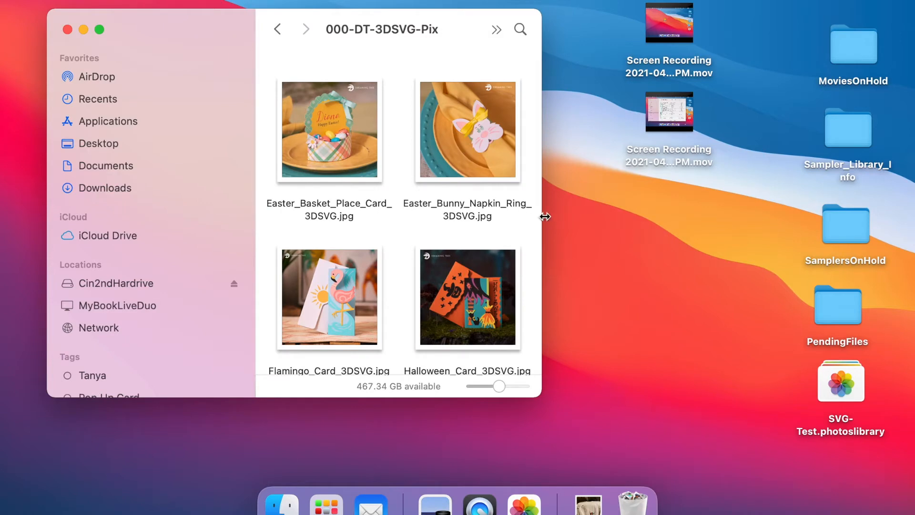
{"action": "left_click_drag", "start_coordinate": [545, 217], "coordinate": [803, 220]}
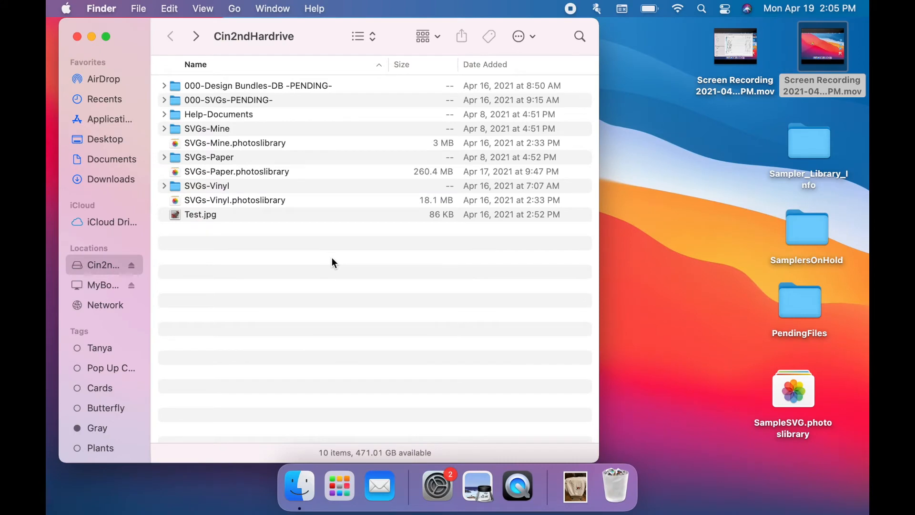
- Open SVGs-Paper.photoslibrary from Cin2ndHardrive in Photos and make its window full screen
{"action": "left_click", "coordinate": [177, 175]}
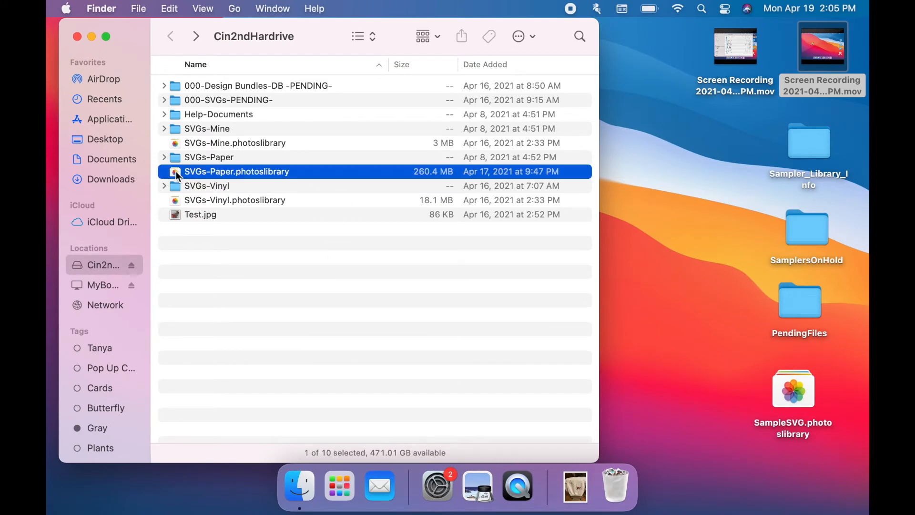
{"action": "double_click", "coordinate": [176, 174]}
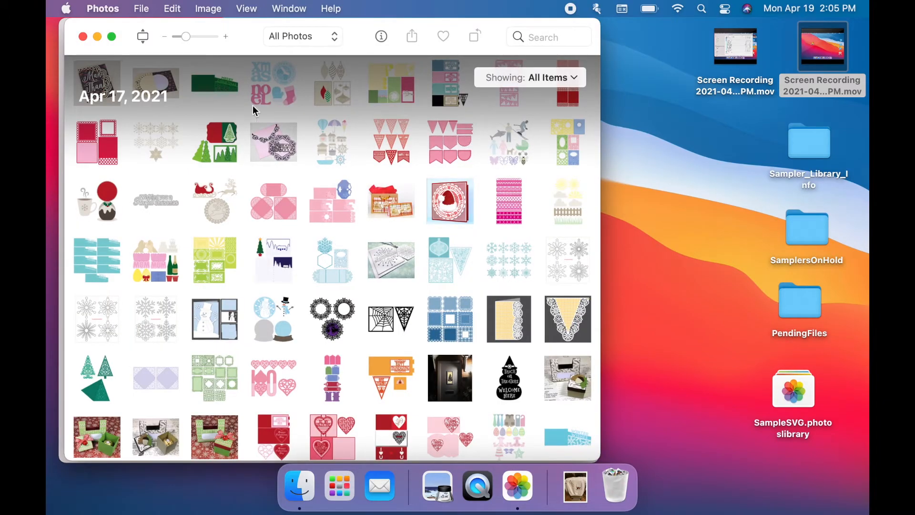
{"action": "left_click", "coordinate": [113, 37]}
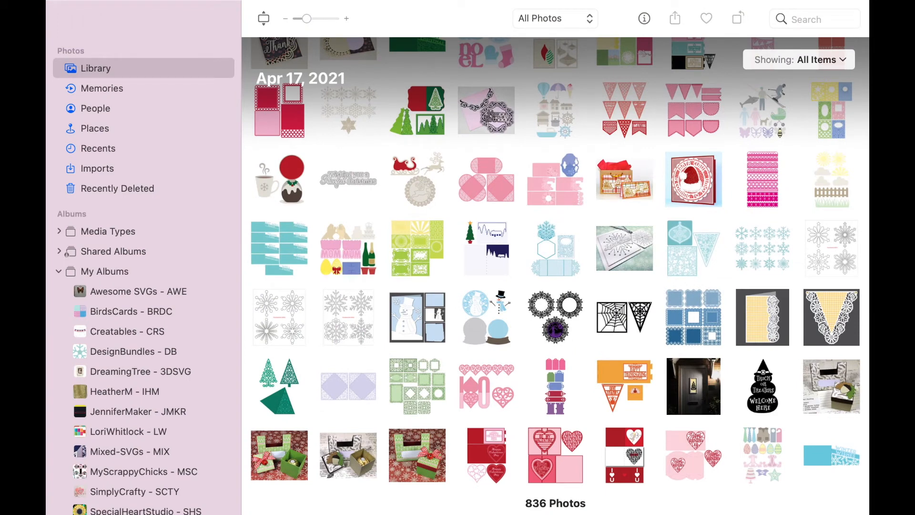
- Look back through the whole picture library and shrink its thumbnails so many more pictures fit in view
{"action": "mouse_move", "coordinate": [436, 510]}
{"action": "scroll", "coordinate": [378, 317], "scroll_direction": "up", "scroll_amount": 15}
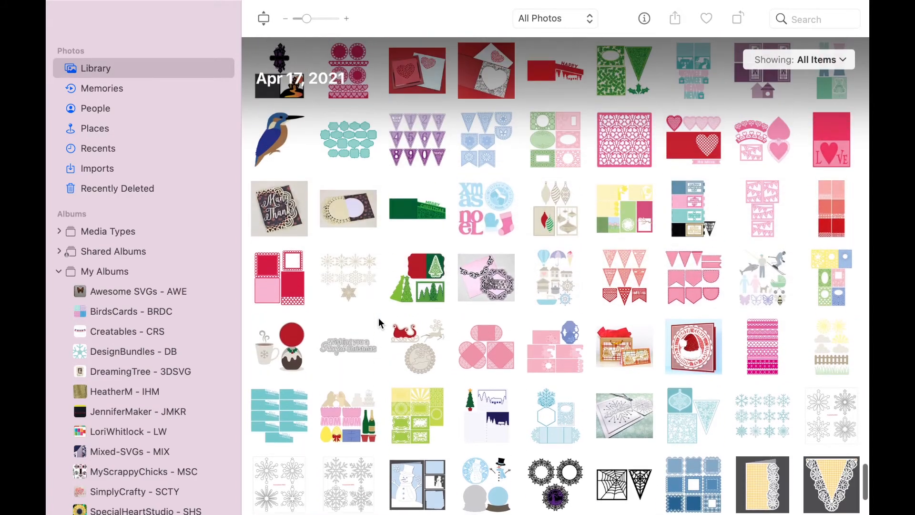
{"action": "scroll", "coordinate": [379, 317], "scroll_direction": "up", "scroll_amount": 15}
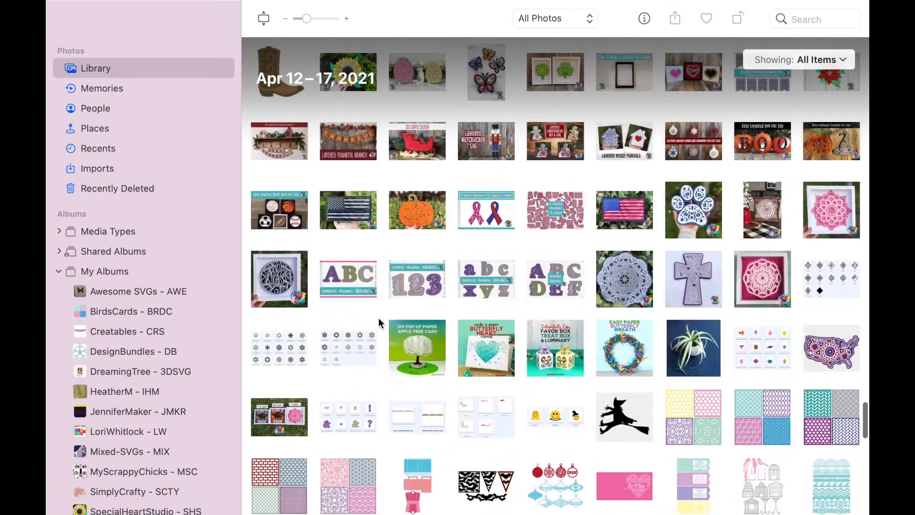
{"action": "scroll", "coordinate": [379, 317], "scroll_direction": "up", "scroll_amount": 15}
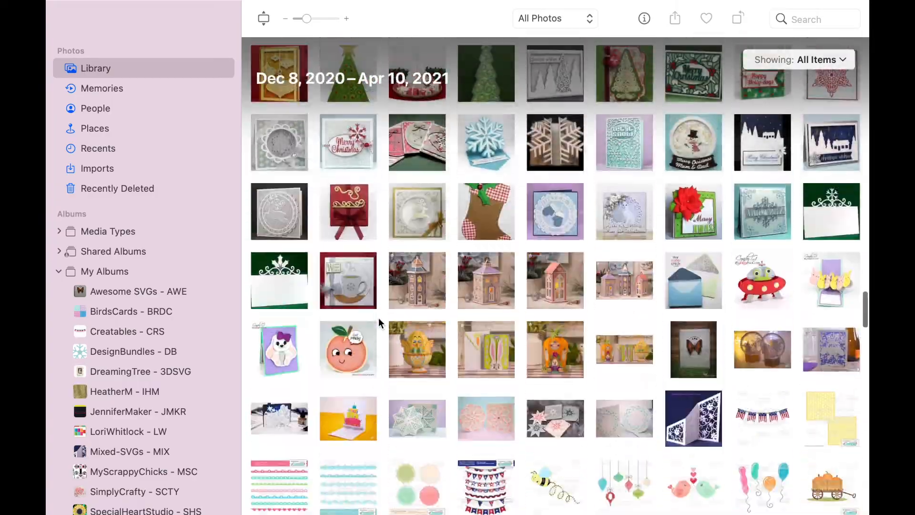
{"action": "scroll", "coordinate": [378, 317], "scroll_direction": "up", "scroll_amount": 5}
{"action": "left_click_drag", "start_coordinate": [306, 18], "coordinate": [306, 18]}
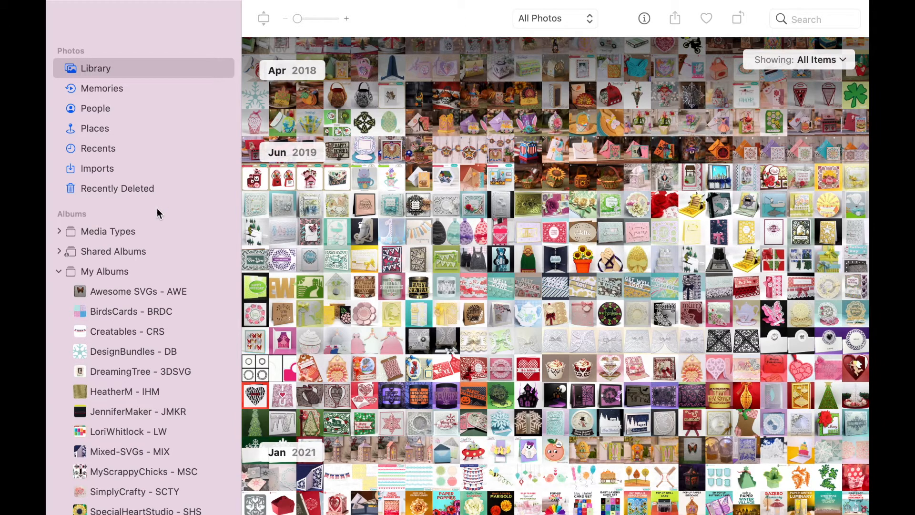
- Look through the Awesome SVGs - AWE, HeatherM - IHM and SpecialHeartStudio - SHS albums
{"action": "left_click", "coordinate": [121, 293]}
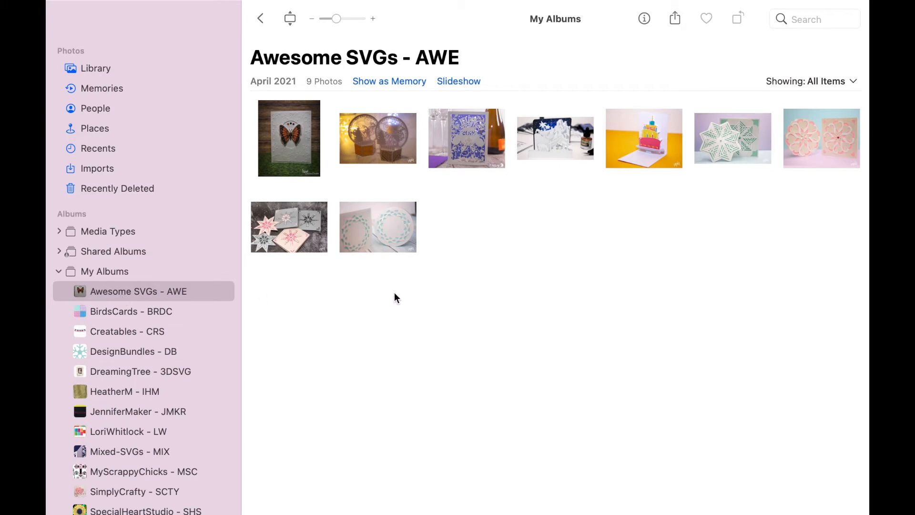
{"action": "scroll", "coordinate": [162, 293], "scroll_direction": "down", "scroll_amount": 4}
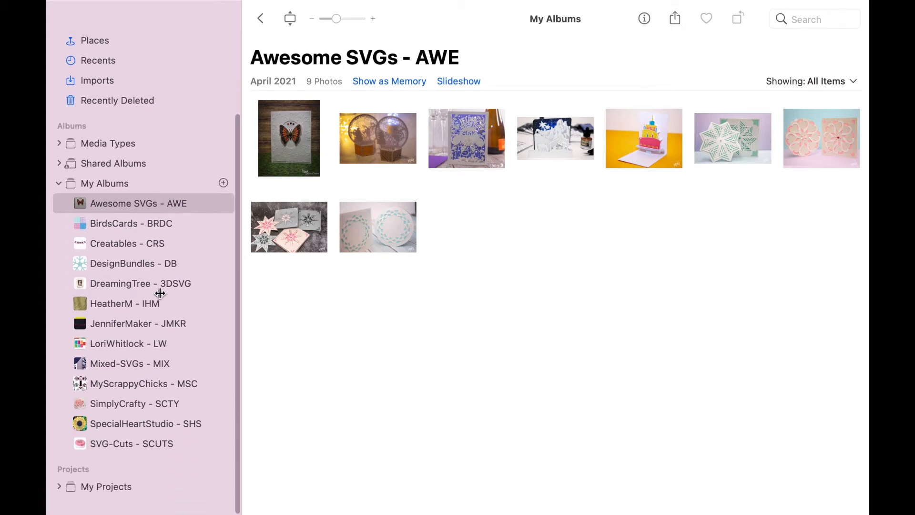
{"action": "left_click", "coordinate": [116, 316]}
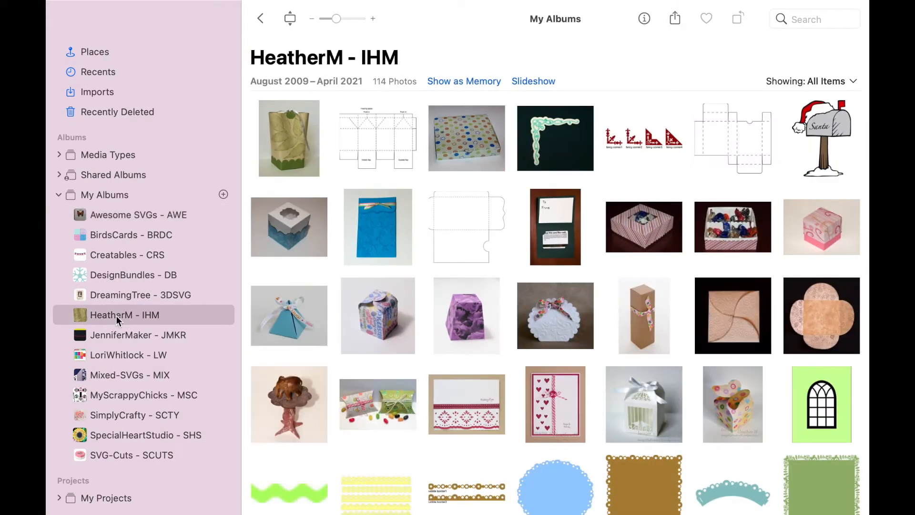
{"action": "scroll", "coordinate": [353, 285], "scroll_direction": "down", "scroll_amount": 5}
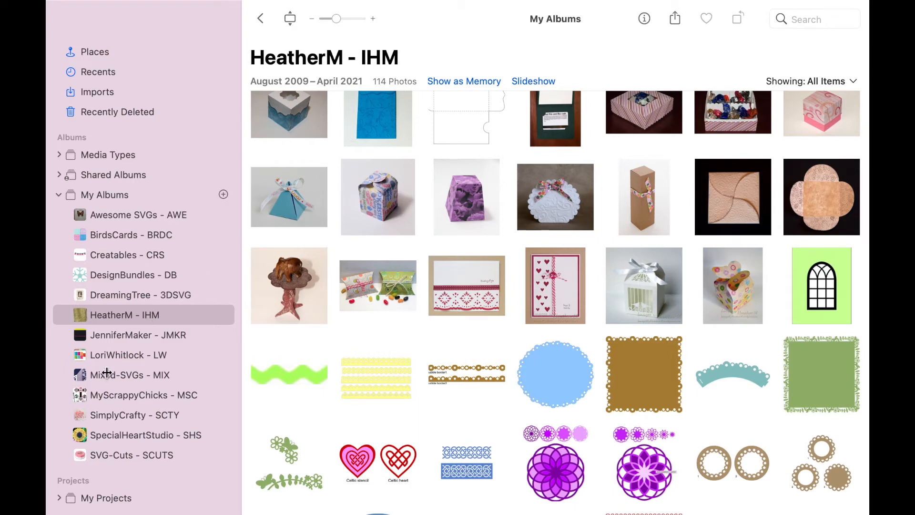
{"action": "left_click", "coordinate": [125, 436]}
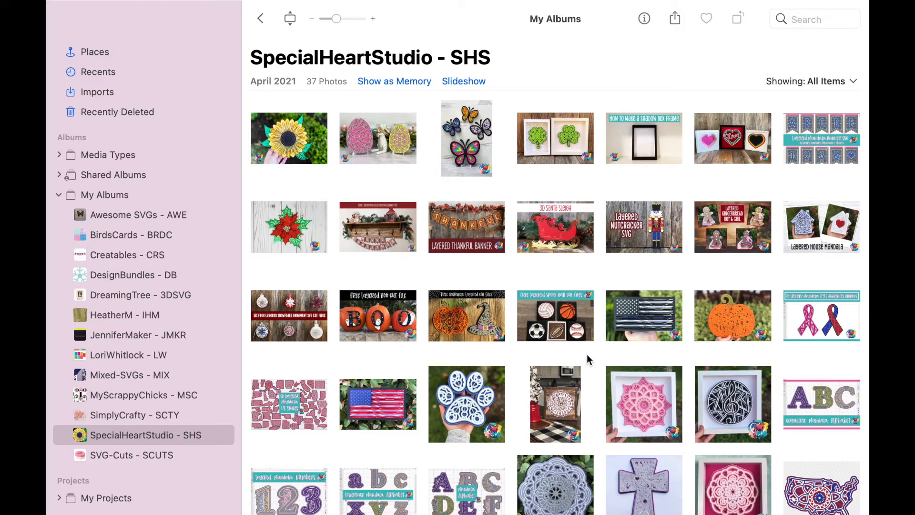
{"action": "scroll", "coordinate": [586, 356], "scroll_direction": "down", "scroll_amount": 2}
{"action": "scroll", "coordinate": [587, 356], "scroll_direction": "up", "scroll_amount": 2}
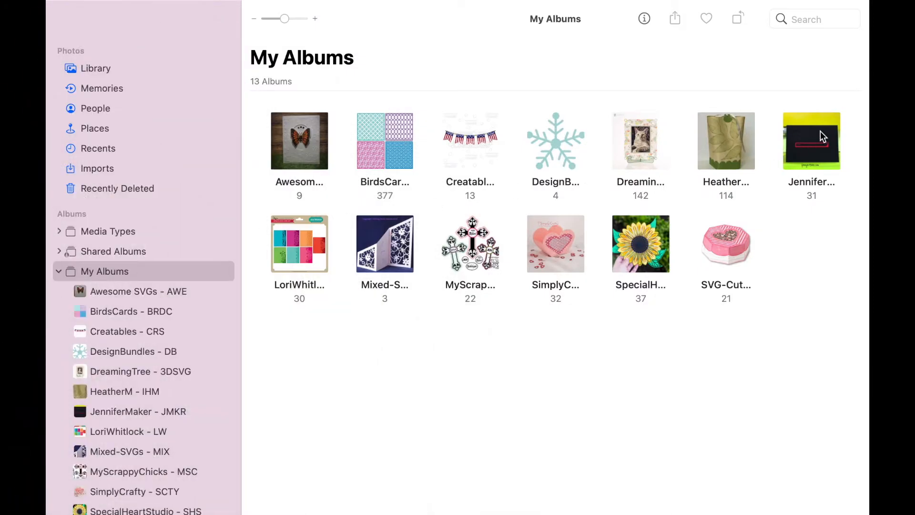
- Search the library for Easter, show all matching photos and reduce their thumbnails to look them over
{"action": "left_click", "coordinate": [826, 18]}
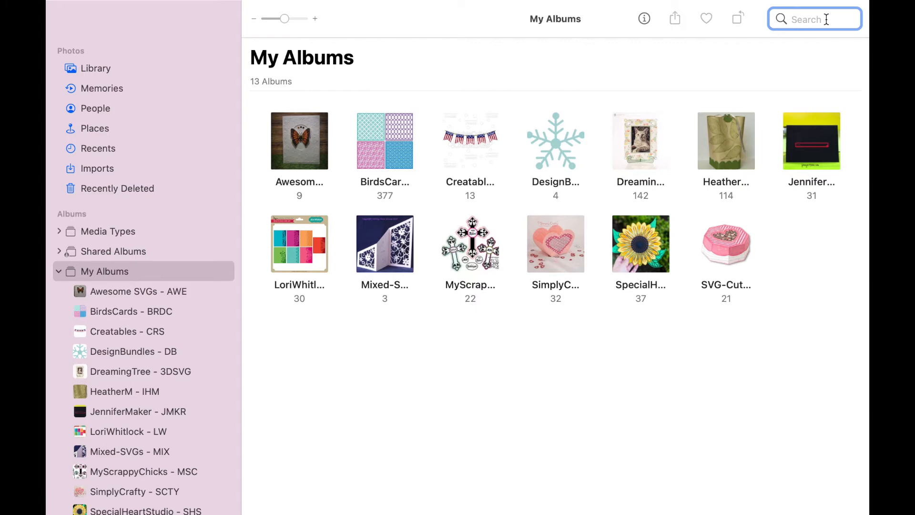
{"action": "type", "text": "Easter"}
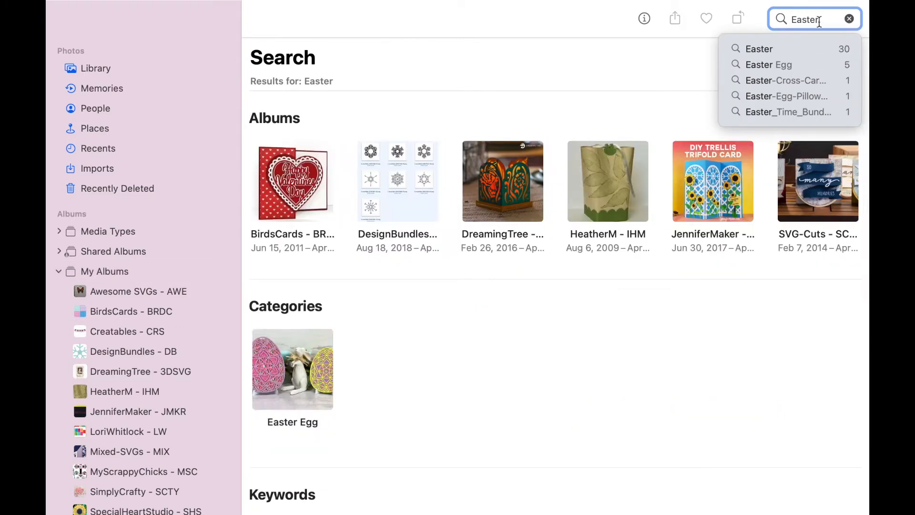
{"action": "left_click", "coordinate": [758, 49]}
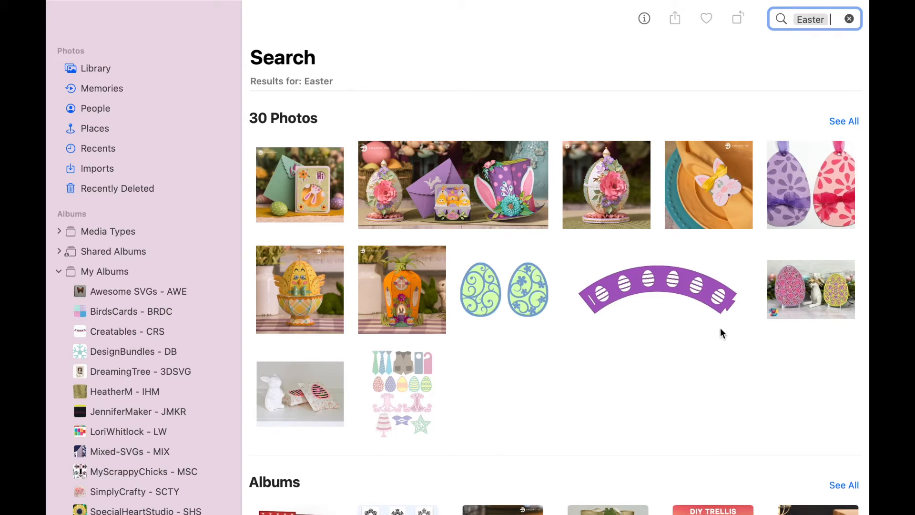
{"action": "left_click", "coordinate": [838, 122]}
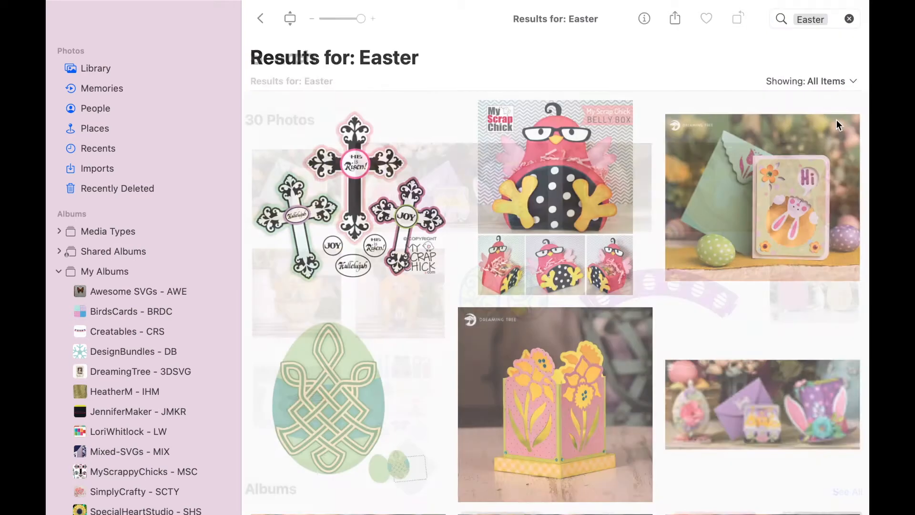
{"action": "left_click_drag", "start_coordinate": [361, 19], "coordinate": [336, 18]}
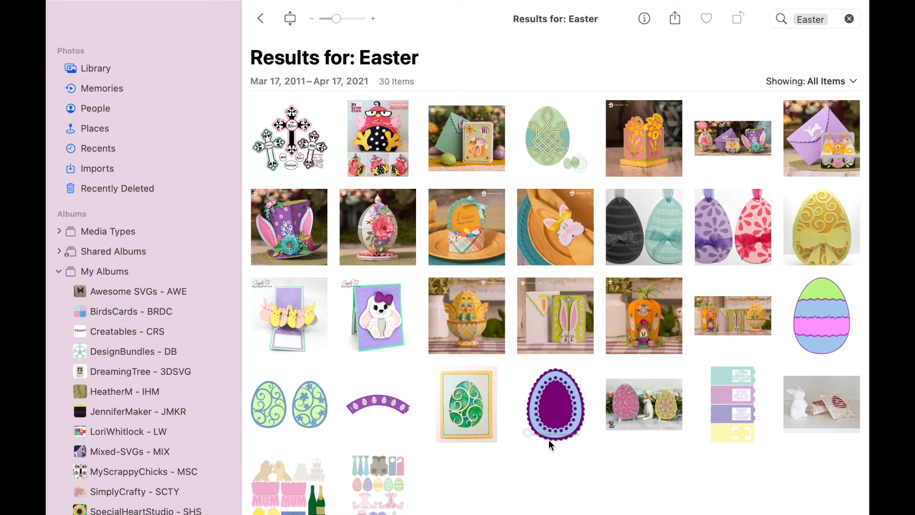
{"action": "scroll", "coordinate": [548, 440], "scroll_direction": "down", "scroll_amount": 2}
{"action": "scroll", "coordinate": [548, 423], "scroll_direction": "up", "scroll_amount": 2}
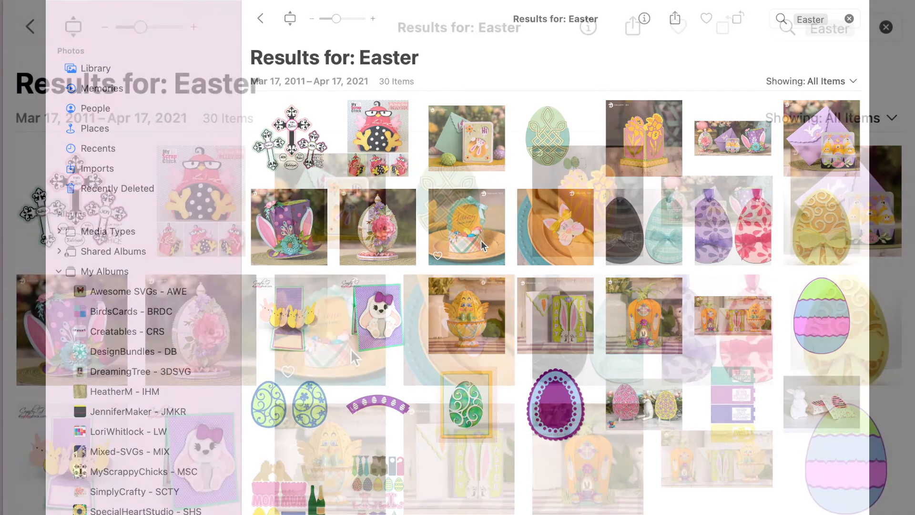
- Show the info of the Easter basket place card picture and highlight its file name and the 3DSVG suffix
{"action": "left_click", "coordinate": [482, 246]}
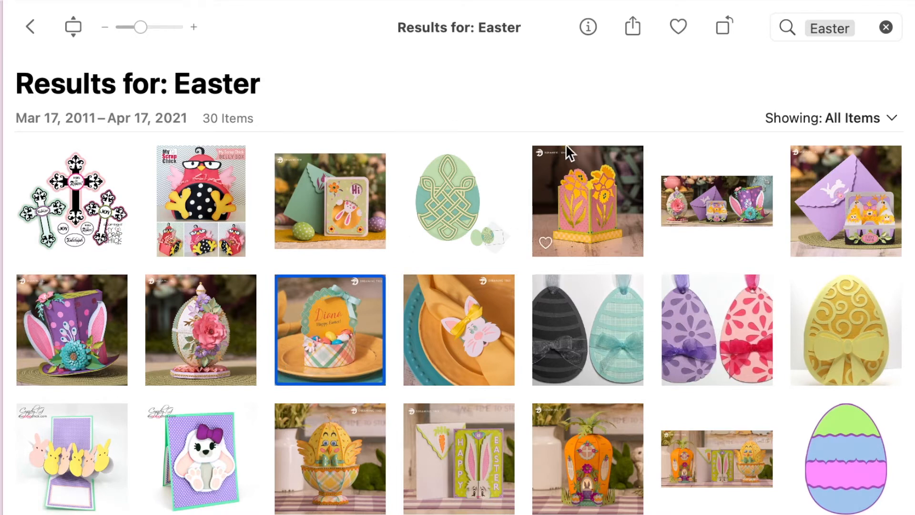
{"action": "left_click", "coordinate": [591, 27]}
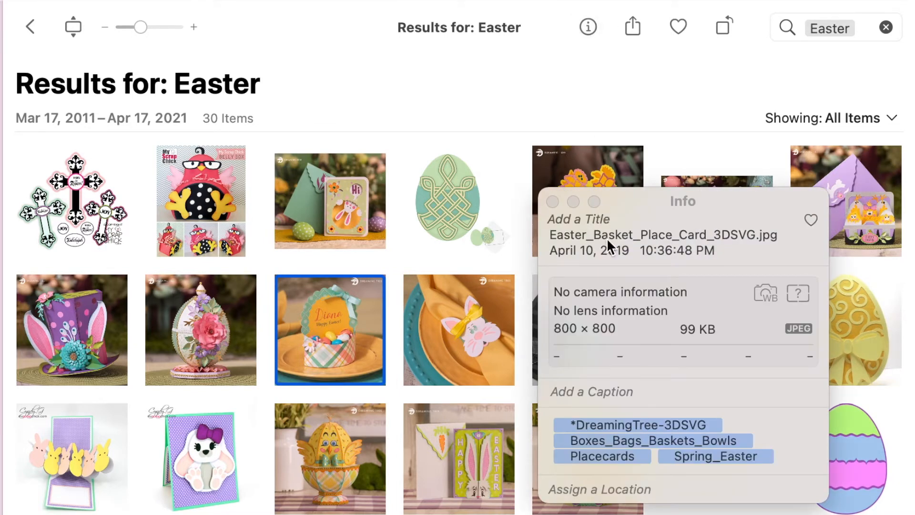
{"action": "left_click", "coordinate": [607, 238]}
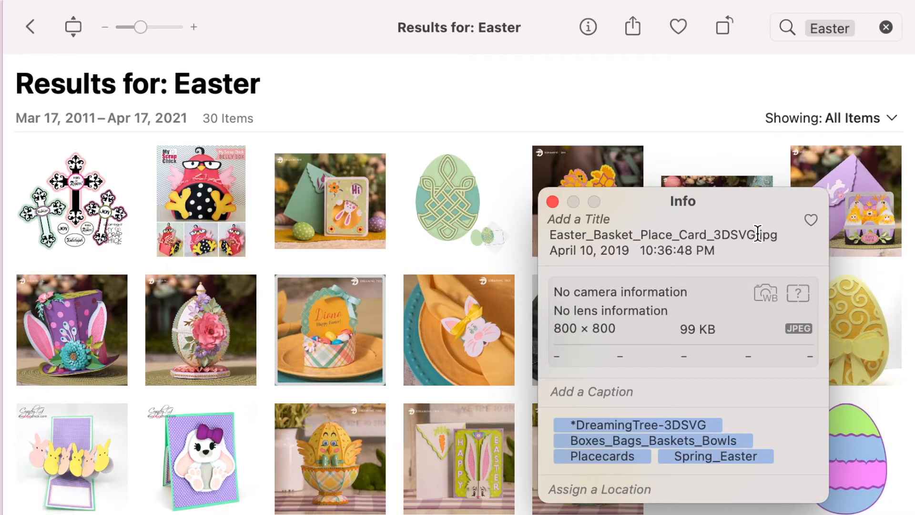
{"action": "left_click_drag", "start_coordinate": [709, 235], "coordinate": [551, 234]}
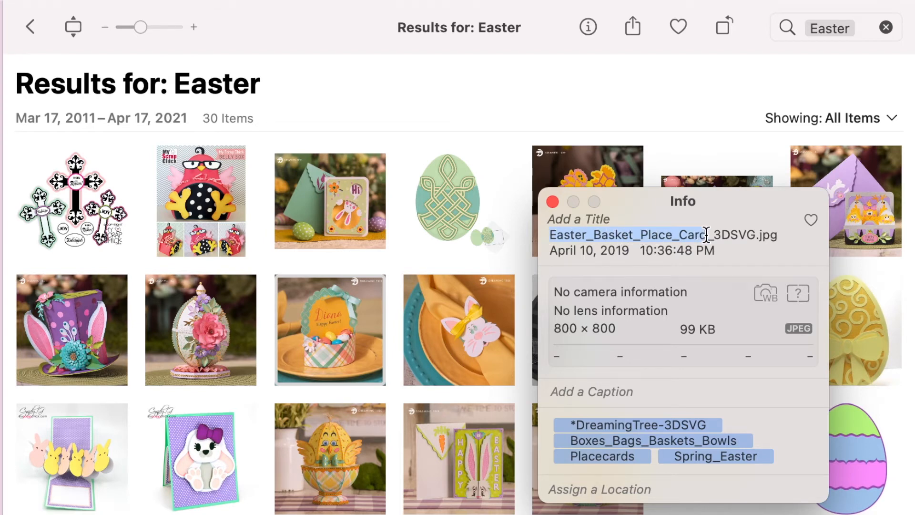
{"action": "left_click_drag", "start_coordinate": [713, 235], "coordinate": [756, 235]}
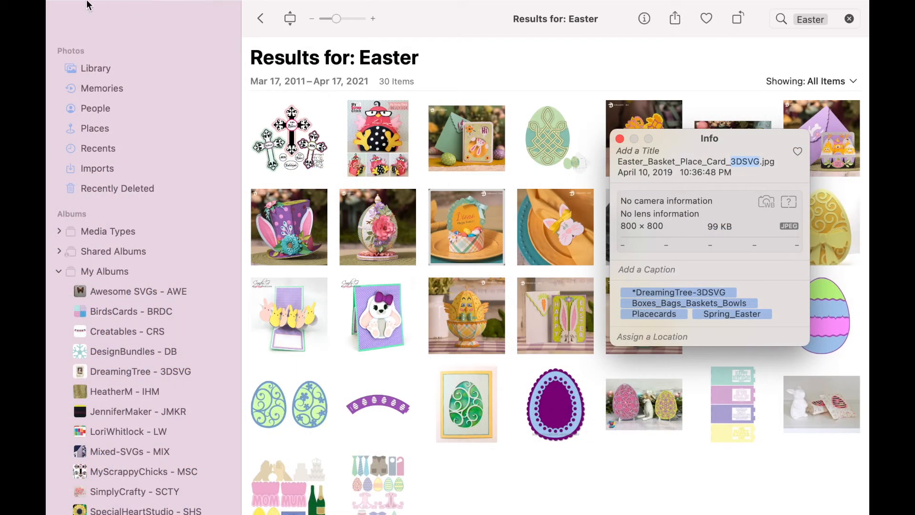
- Take Photos out of full screen and move its window aside to reveal the Cin2ndHardrive Finder window
{"action": "mouse_move", "coordinate": [87, 5]}
{"action": "left_click", "coordinate": [92, 38]}
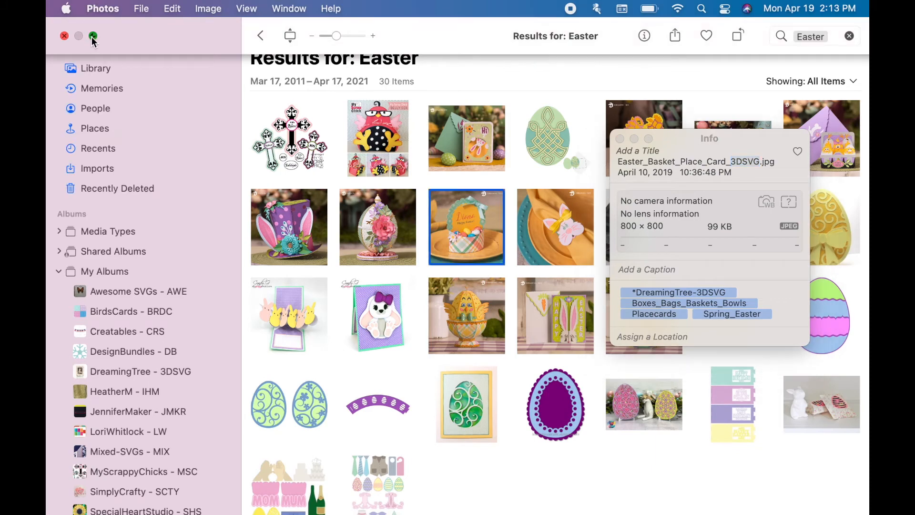
{"action": "left_click", "coordinate": [93, 36]}
{"action": "left_click_drag", "start_coordinate": [351, 45], "coordinate": [604, 29]}
- Collapse DreamingTree-3DSVG in Finder, select SVGs-Paper and that subfolder, and compare with the picture's keywords in Photos
{"action": "scroll", "coordinate": [253, 127], "scroll_direction": "up", "scroll_amount": 8}
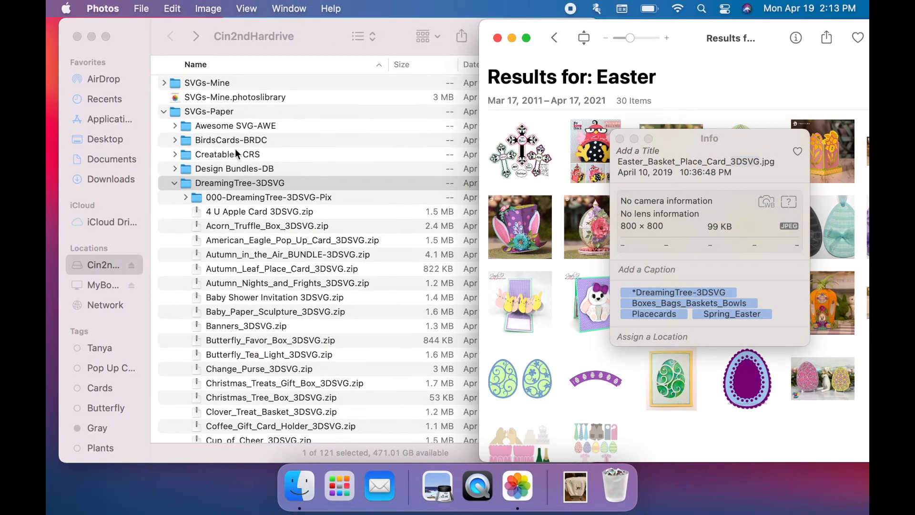
{"action": "left_click", "coordinate": [172, 183]}
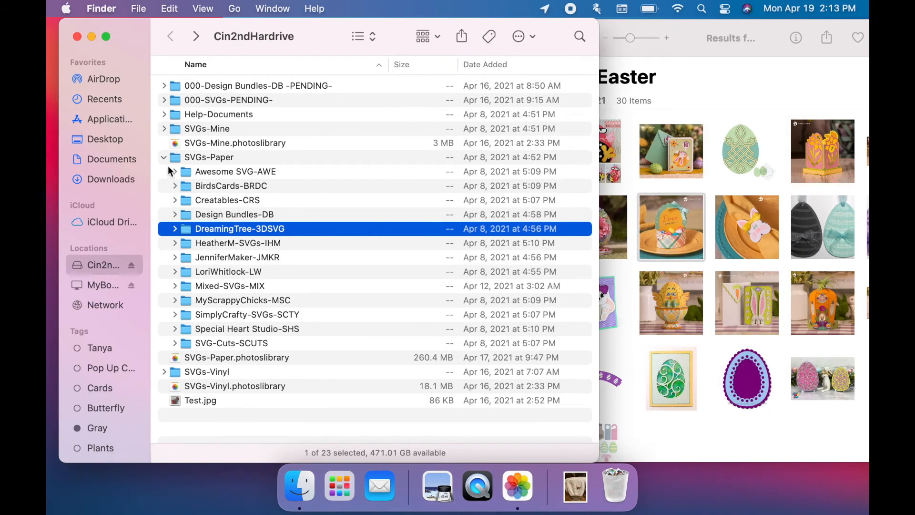
{"action": "left_click", "coordinate": [183, 158]}
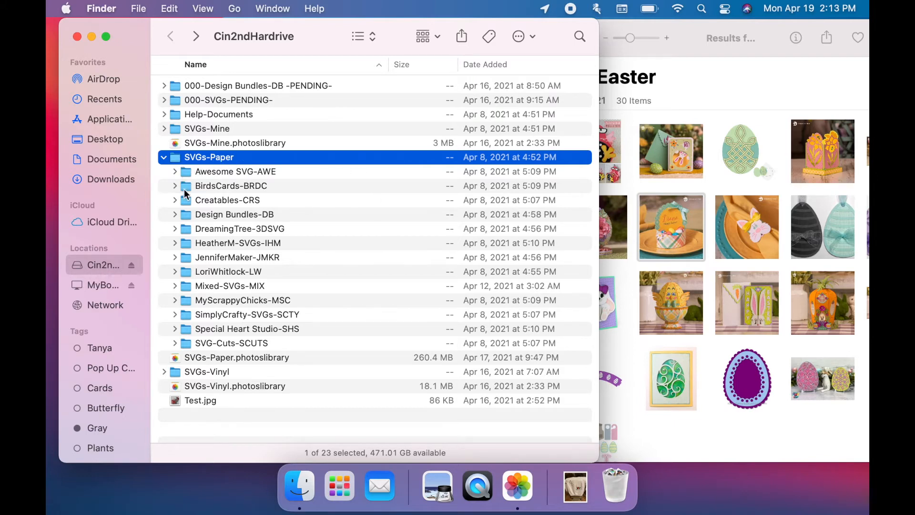
{"action": "left_click", "coordinate": [189, 232]}
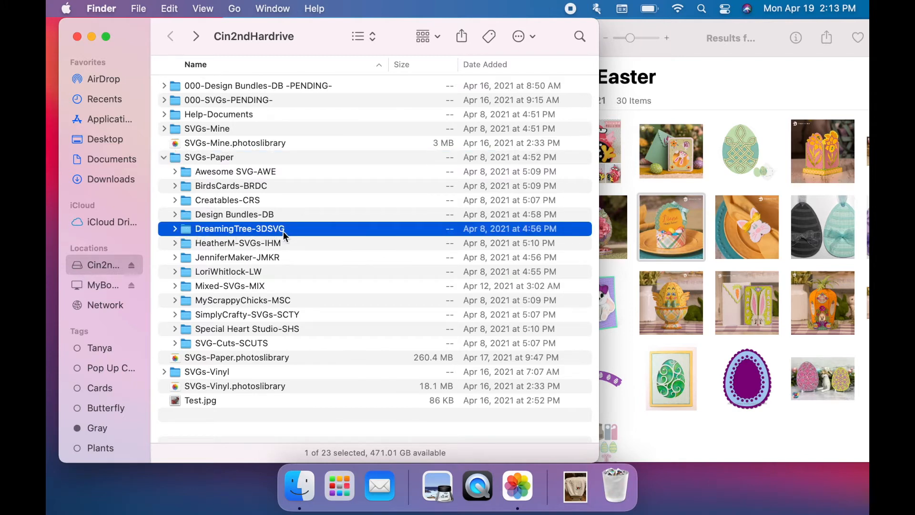
{"action": "left_click", "coordinate": [680, 27]}
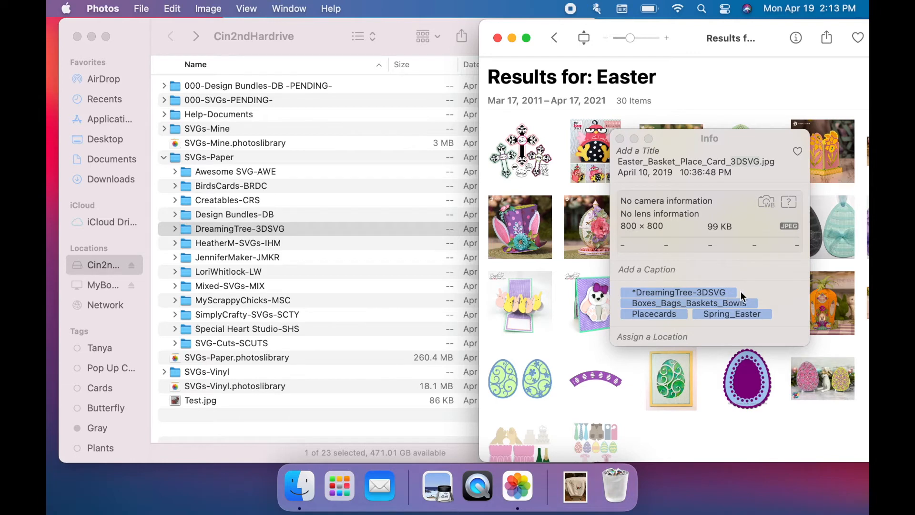
- Expand DreamingTree-3DSVG, select Easter_Basket_Place_Card_3DSVG.zip and compare its name with the picture's file name in Photos
{"action": "left_click", "coordinate": [186, 231]}
{"action": "left_click", "coordinate": [174, 229]}
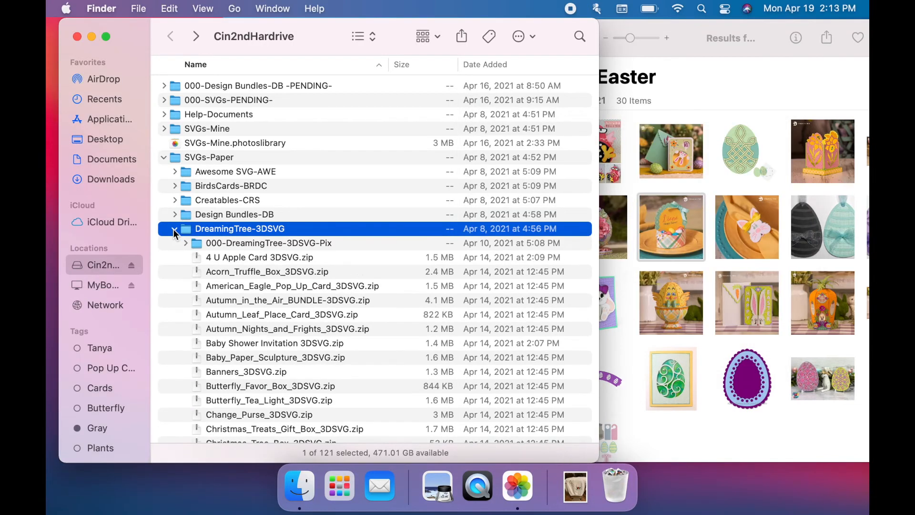
{"action": "scroll", "coordinate": [311, 295], "scroll_direction": "down", "scroll_amount": 10}
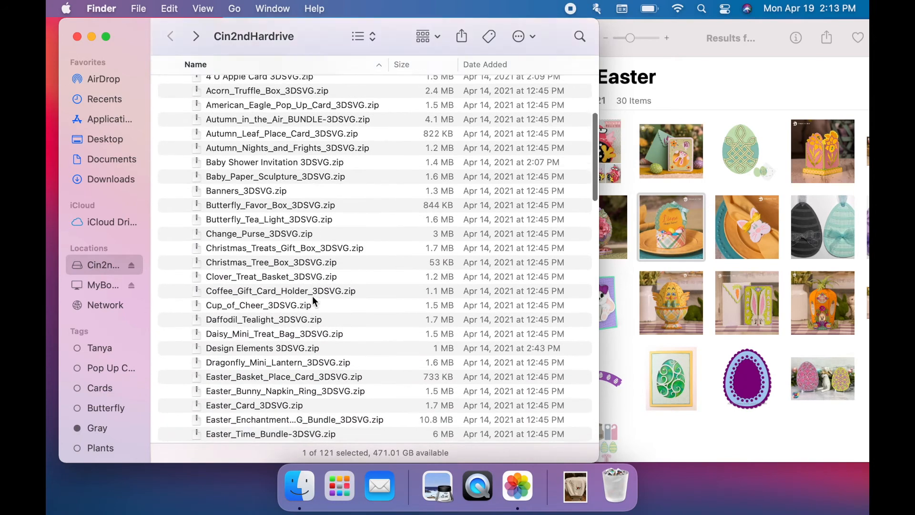
{"action": "scroll", "coordinate": [313, 295], "scroll_direction": "down", "scroll_amount": 2}
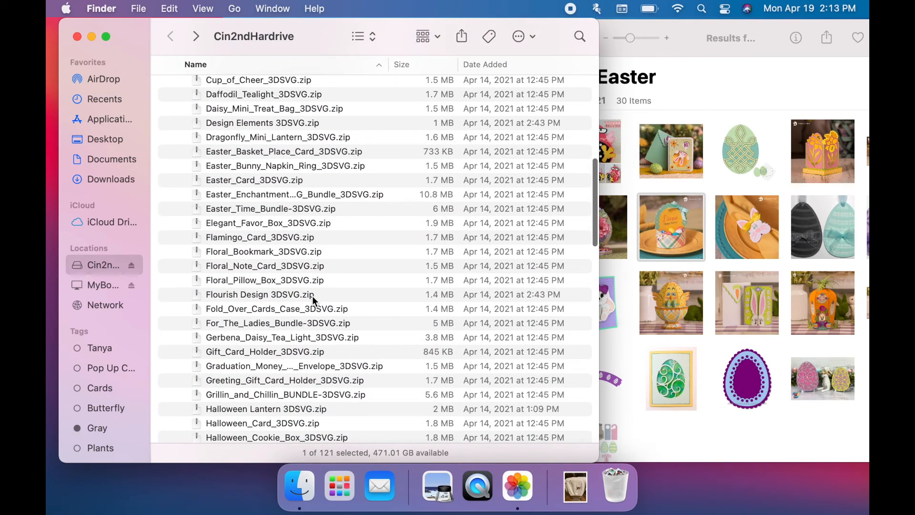
{"action": "left_click", "coordinate": [199, 152]}
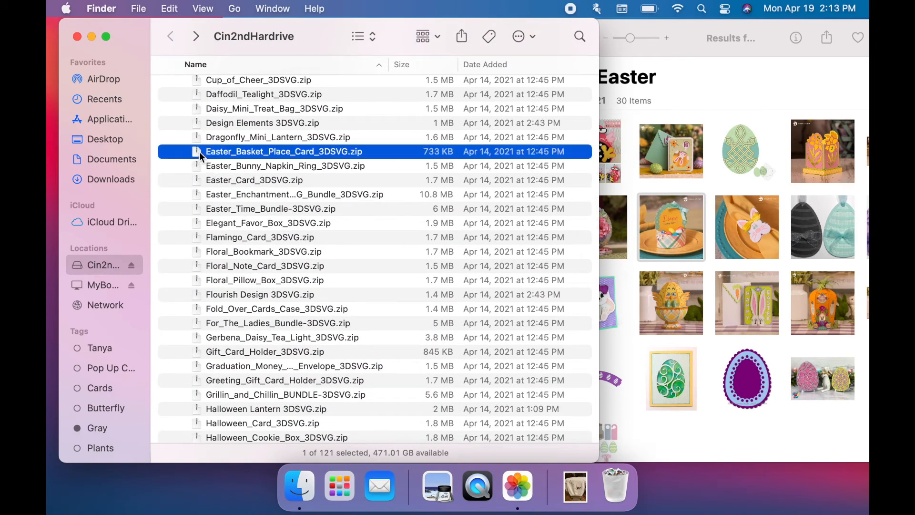
{"action": "left_click", "coordinate": [686, 233]}
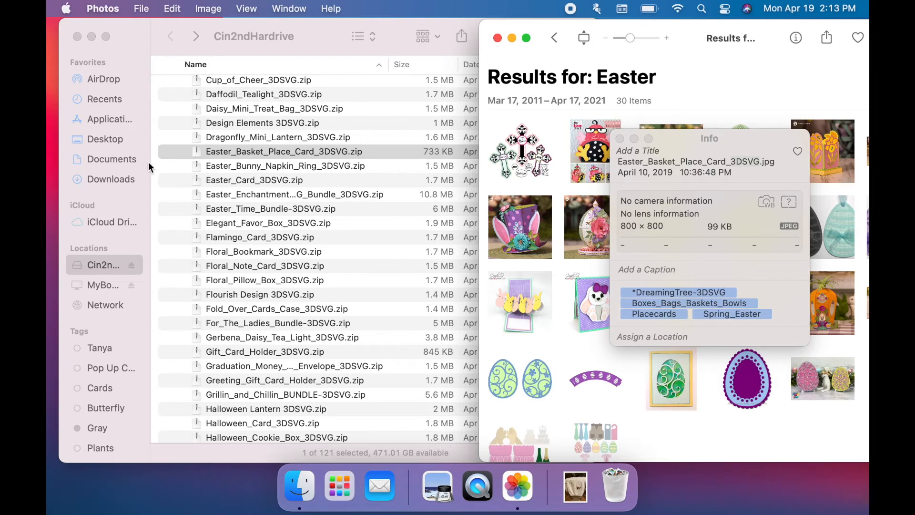
- Unzip Easter_Basket_Place_Card_3DSVG.zip in the DreamingTree-3DSVG folder and locate the extracted folder in the list
{"action": "left_click", "coordinate": [199, 153]}
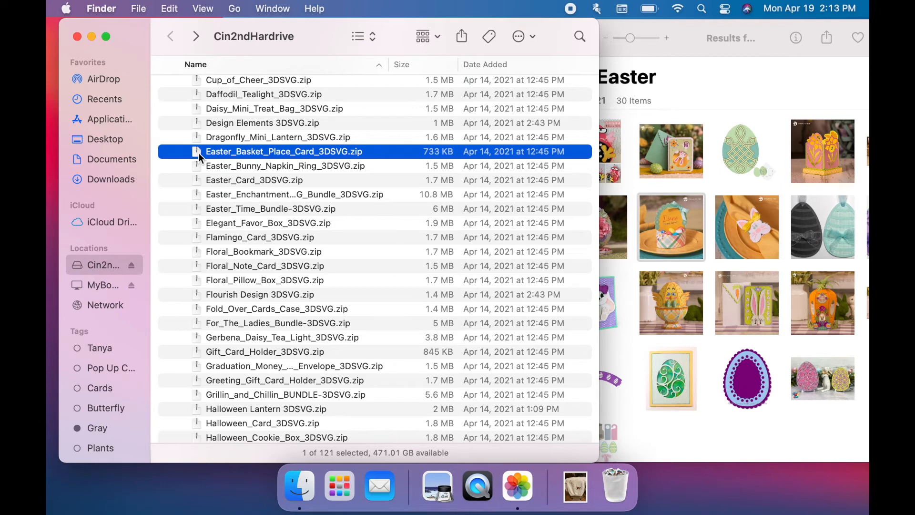
{"action": "double_click", "coordinate": [199, 153]}
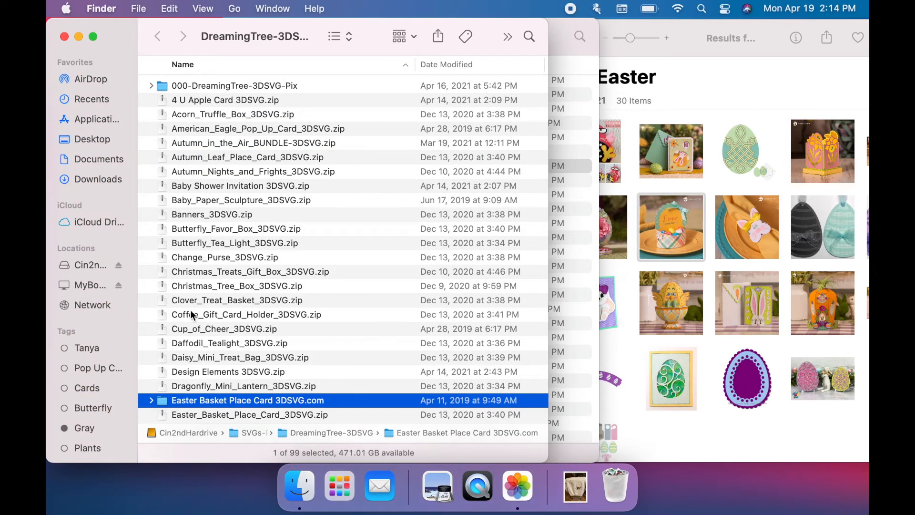
{"action": "scroll", "coordinate": [193, 382], "scroll_direction": "down", "scroll_amount": 10}
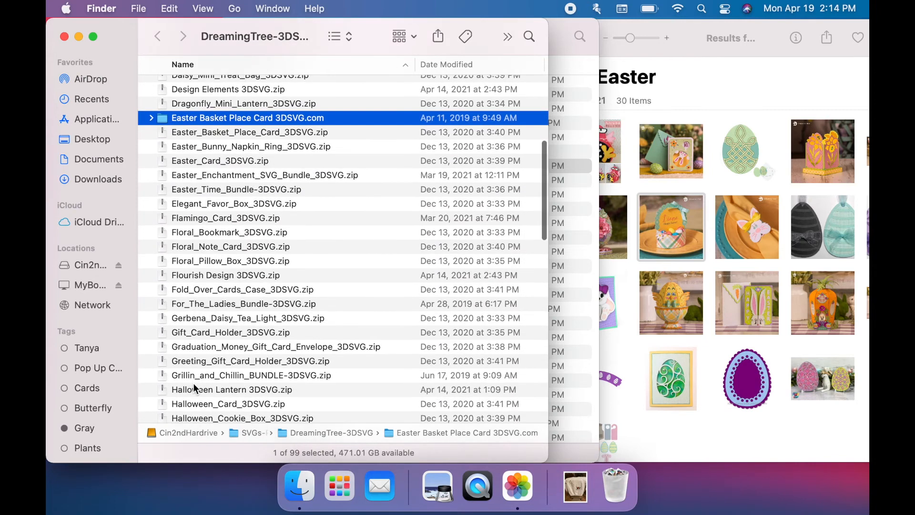
- Expand the extracted Easter Basket Place Card 3DSVG.com folder and its SVG subfolder, and select the three SVG files inside
{"action": "left_click", "coordinate": [151, 118]}
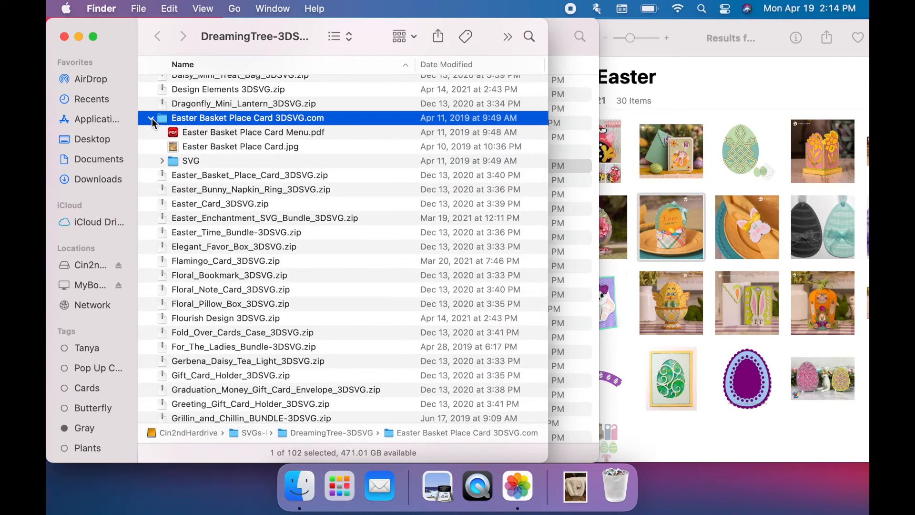
{"action": "left_click", "coordinate": [162, 161]}
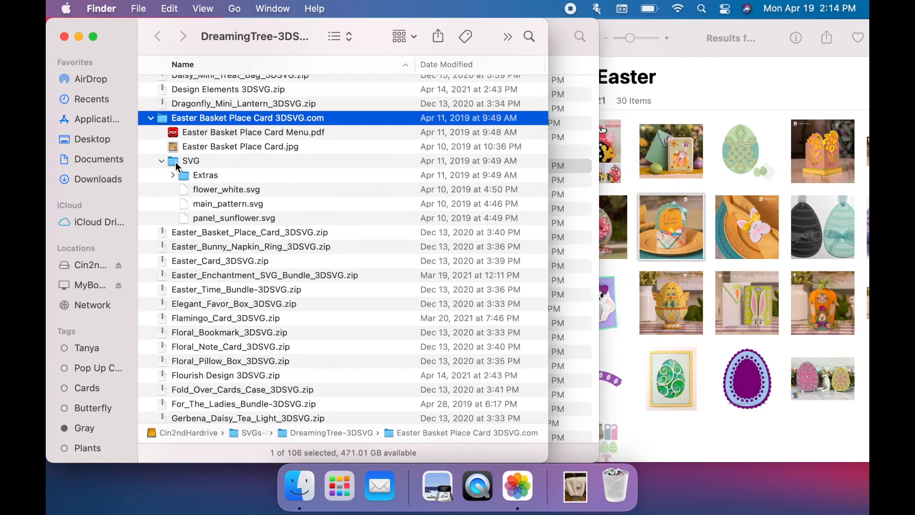
{"action": "left_click", "coordinate": [175, 162]}
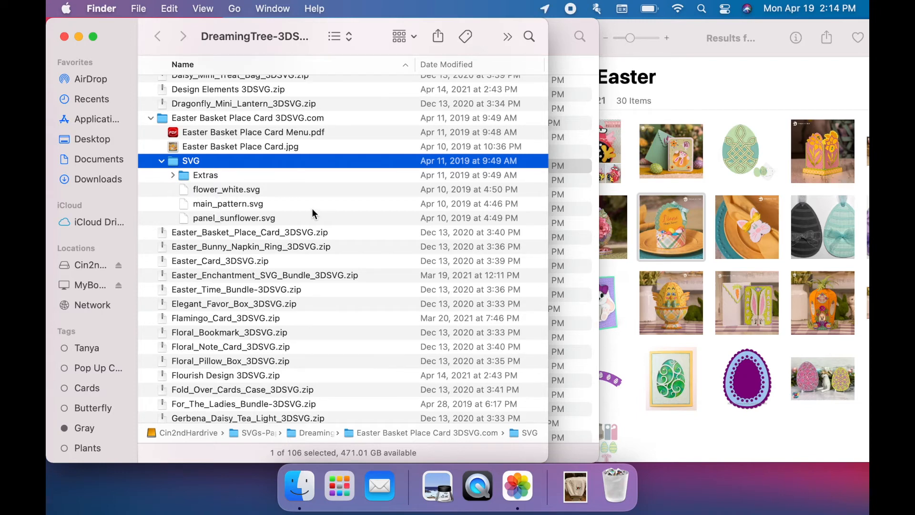
{"action": "left_click_drag", "start_coordinate": [305, 190], "coordinate": [238, 218]}
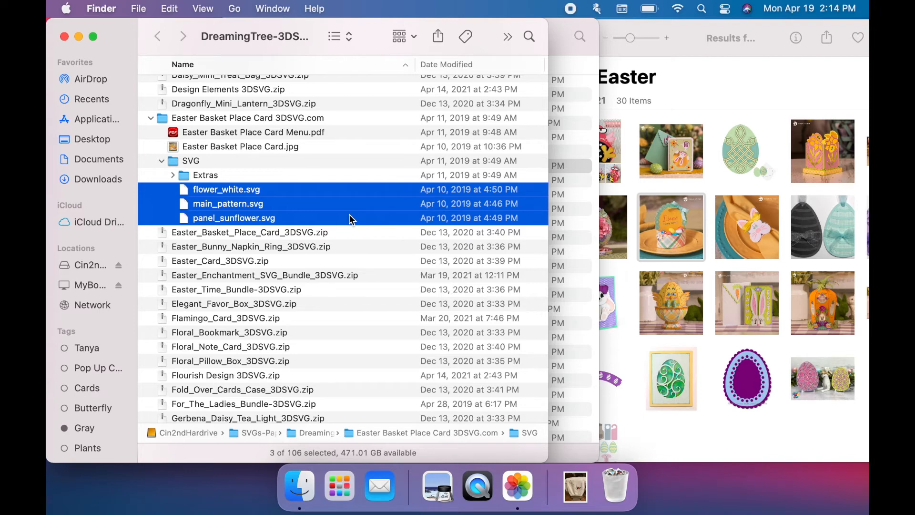
- Collapse the SVG subfolder and the extracted Easter Basket Place Card 3DSVG.com folder, and move the extracted folder to the Trash
{"action": "left_click", "coordinate": [161, 160]}
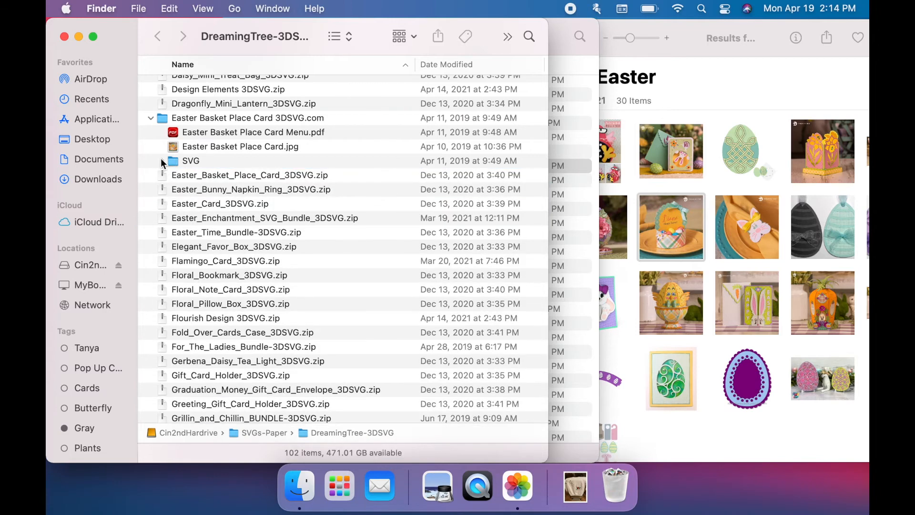
{"action": "left_click", "coordinate": [152, 118]}
{"action": "left_click", "coordinate": [151, 118]}
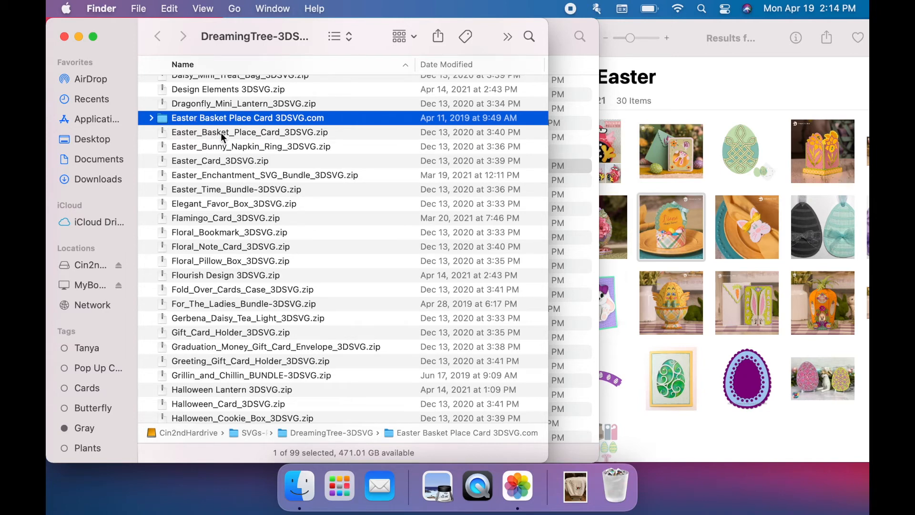
{"action": "right_click", "coordinate": [161, 122]}
{"action": "left_click", "coordinate": [185, 150]}
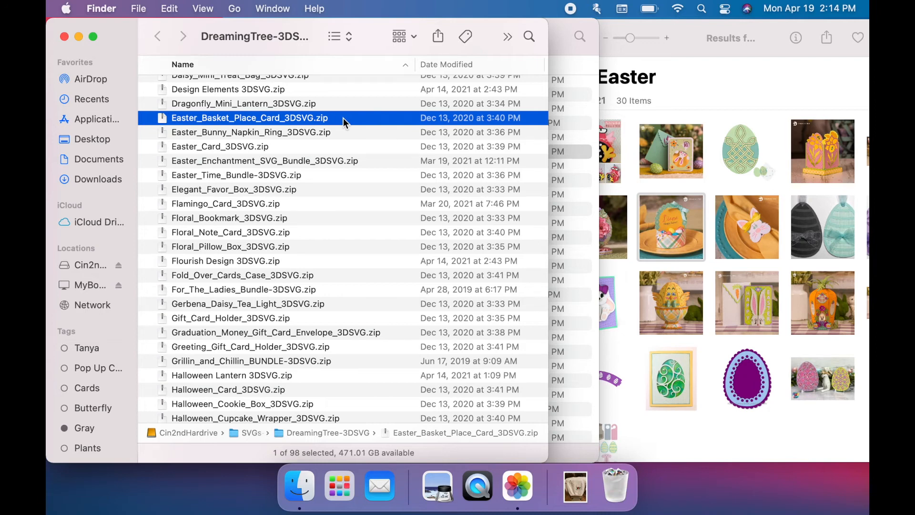
- Switch back to Photos and close the Info window of the Easter basket place card picture
{"action": "left_click", "coordinate": [691, 28]}
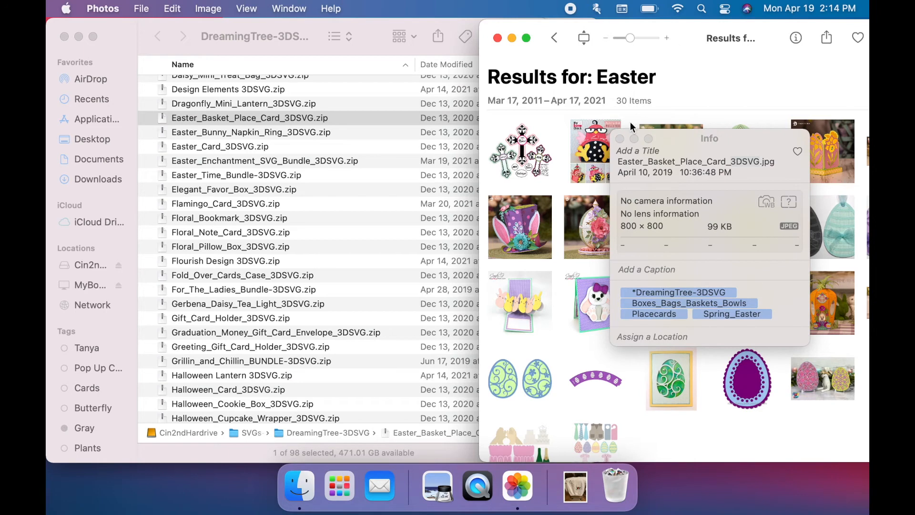
{"action": "left_click", "coordinate": [621, 138]}
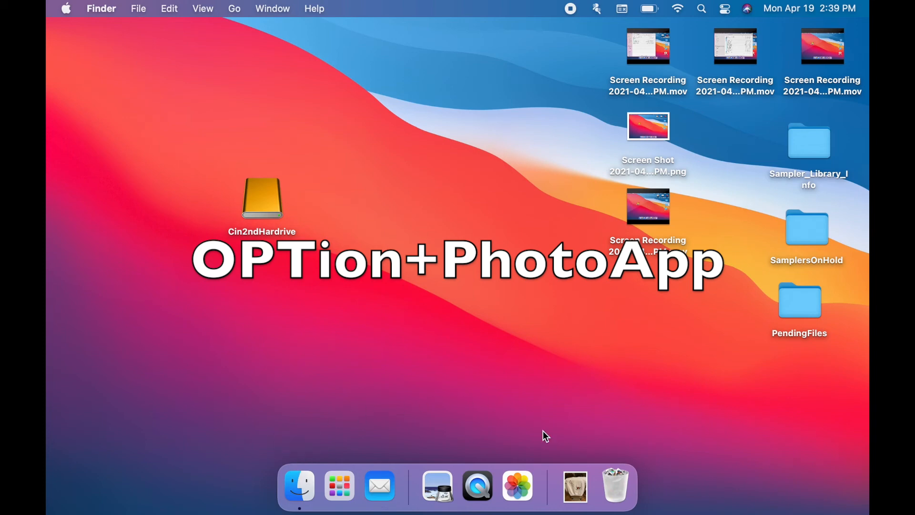
- Launch Photos with the library chooser and check the full name and location of the System Photo Library
{"action": "left_click", "coordinate": [521, 484], "text": "alt"}
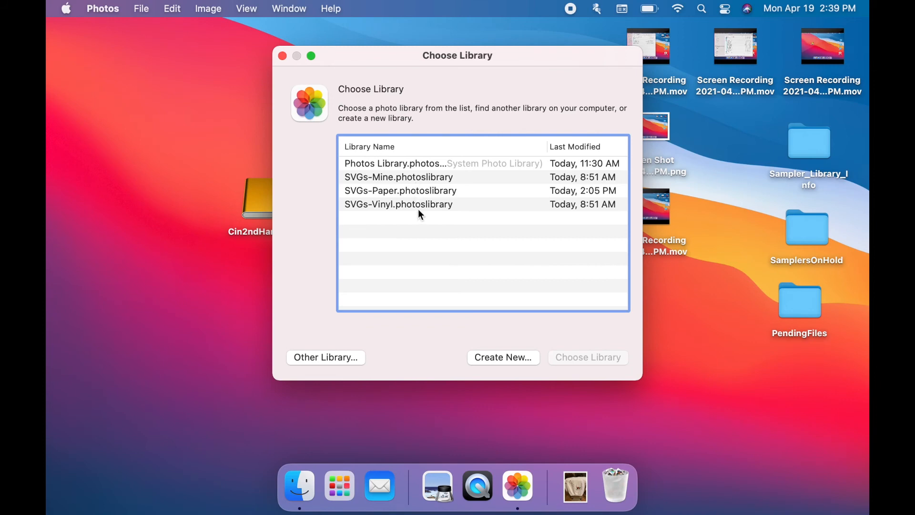
{"action": "left_click", "coordinate": [362, 167]}
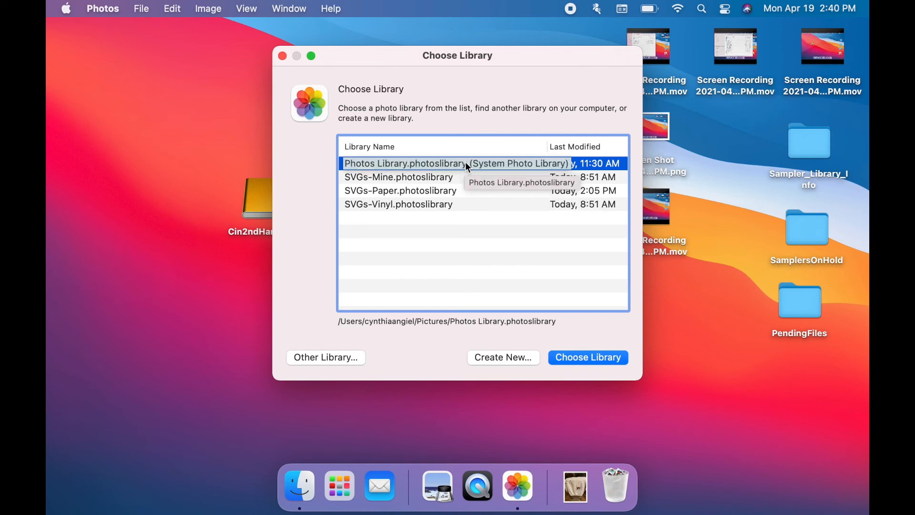
{"action": "left_click", "coordinate": [488, 233]}
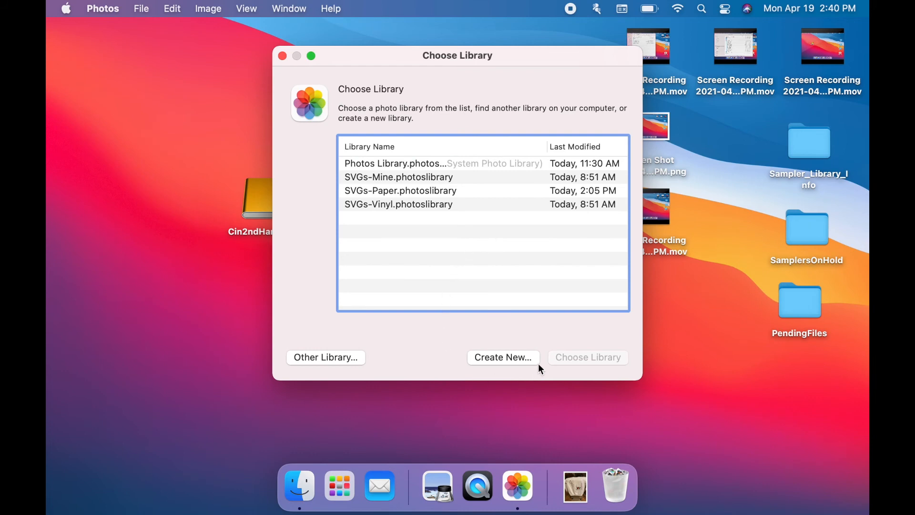
- Create a new photo library named SVG-Test and save it on the Desktop
{"action": "left_click", "coordinate": [508, 359]}
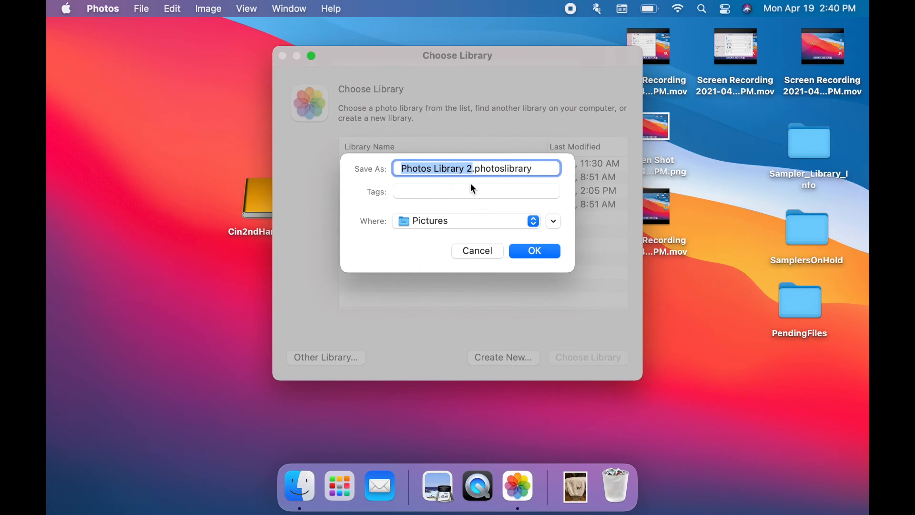
{"action": "type", "text": "SVG"}
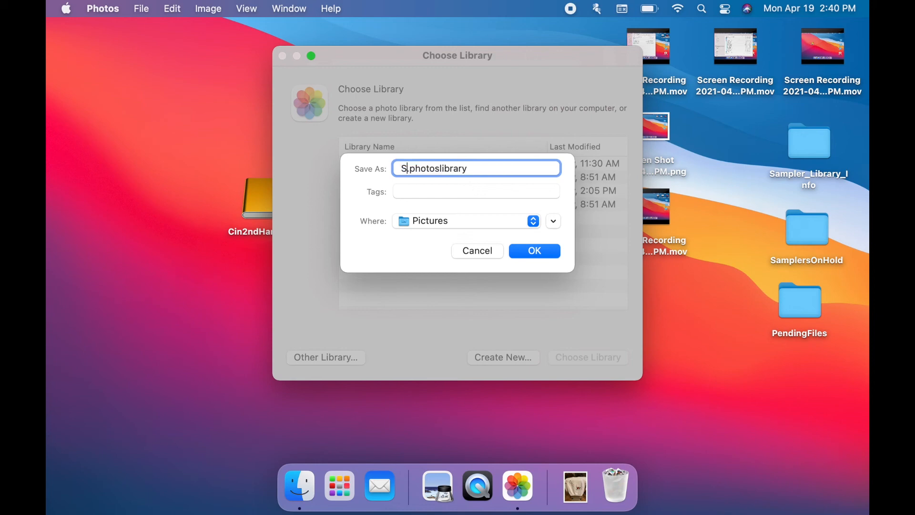
{"action": "type", "text": "-Test"}
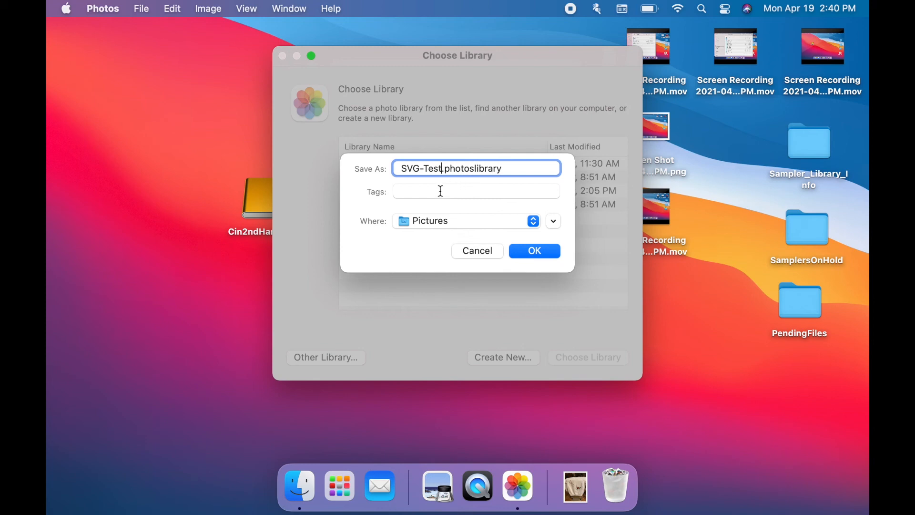
{"action": "left_click", "coordinate": [534, 222]}
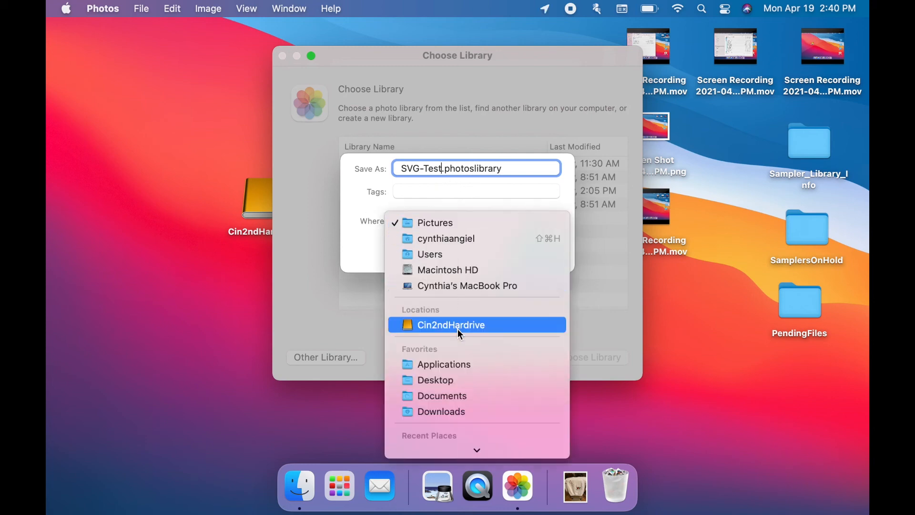
{"action": "left_click", "coordinate": [409, 382]}
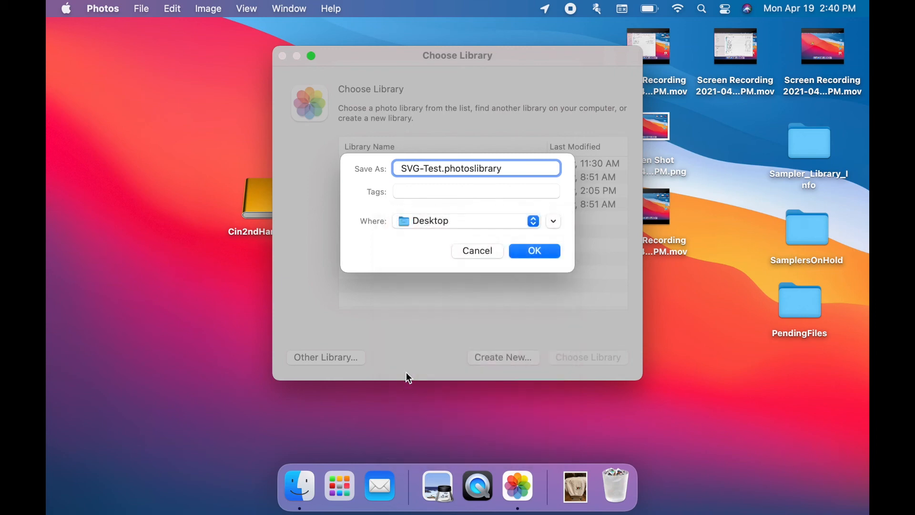
{"action": "left_click", "coordinate": [543, 250]}
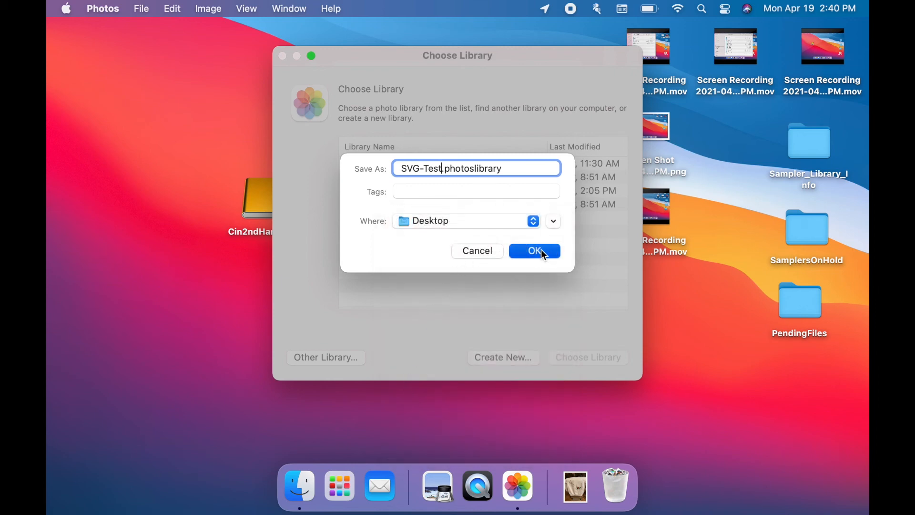